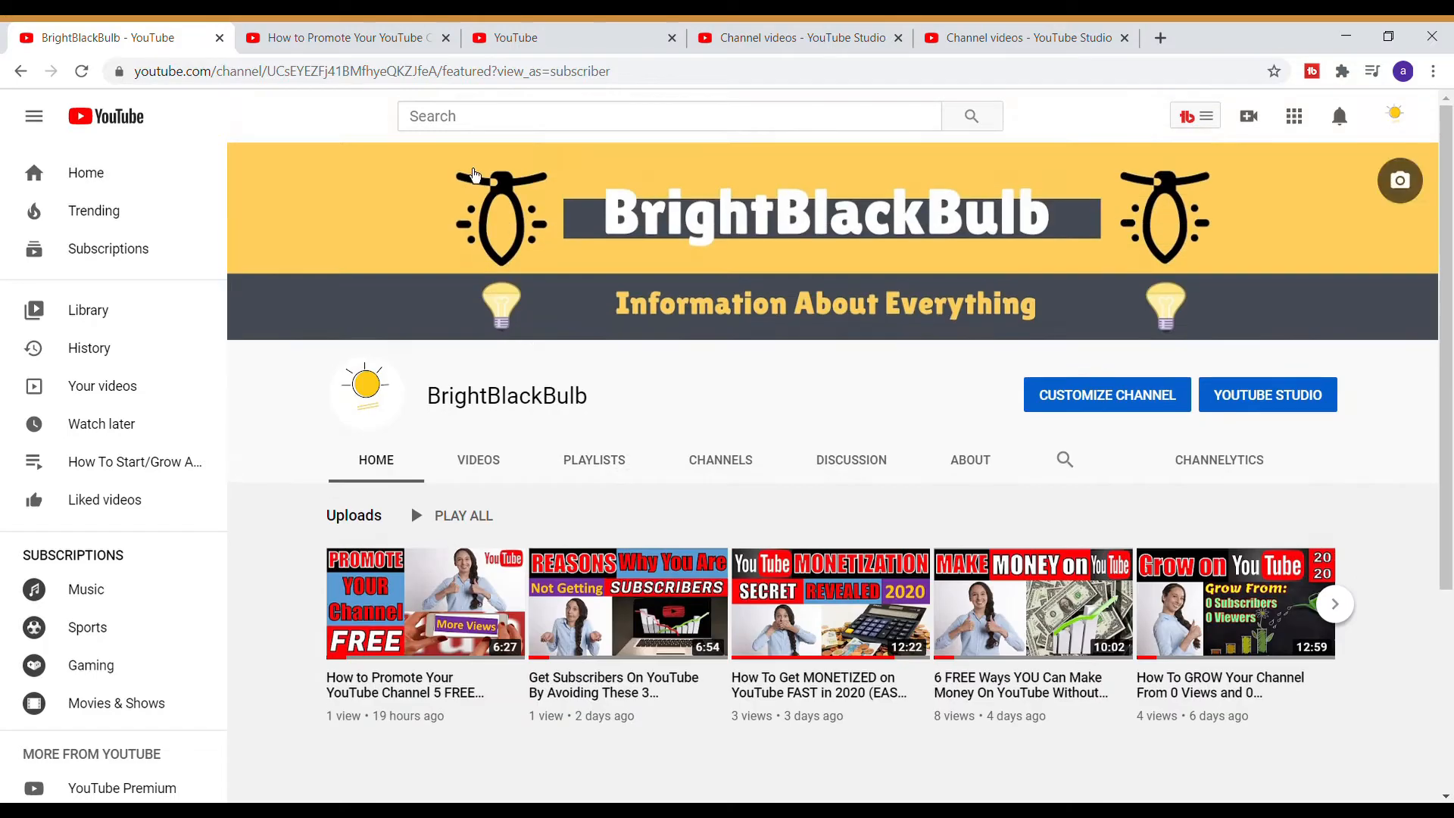
- Switch to the channel videos tab in YouTube Studio and scroll through the list of uploads
click(832, 37)
scroll(767, 397, down, 5)
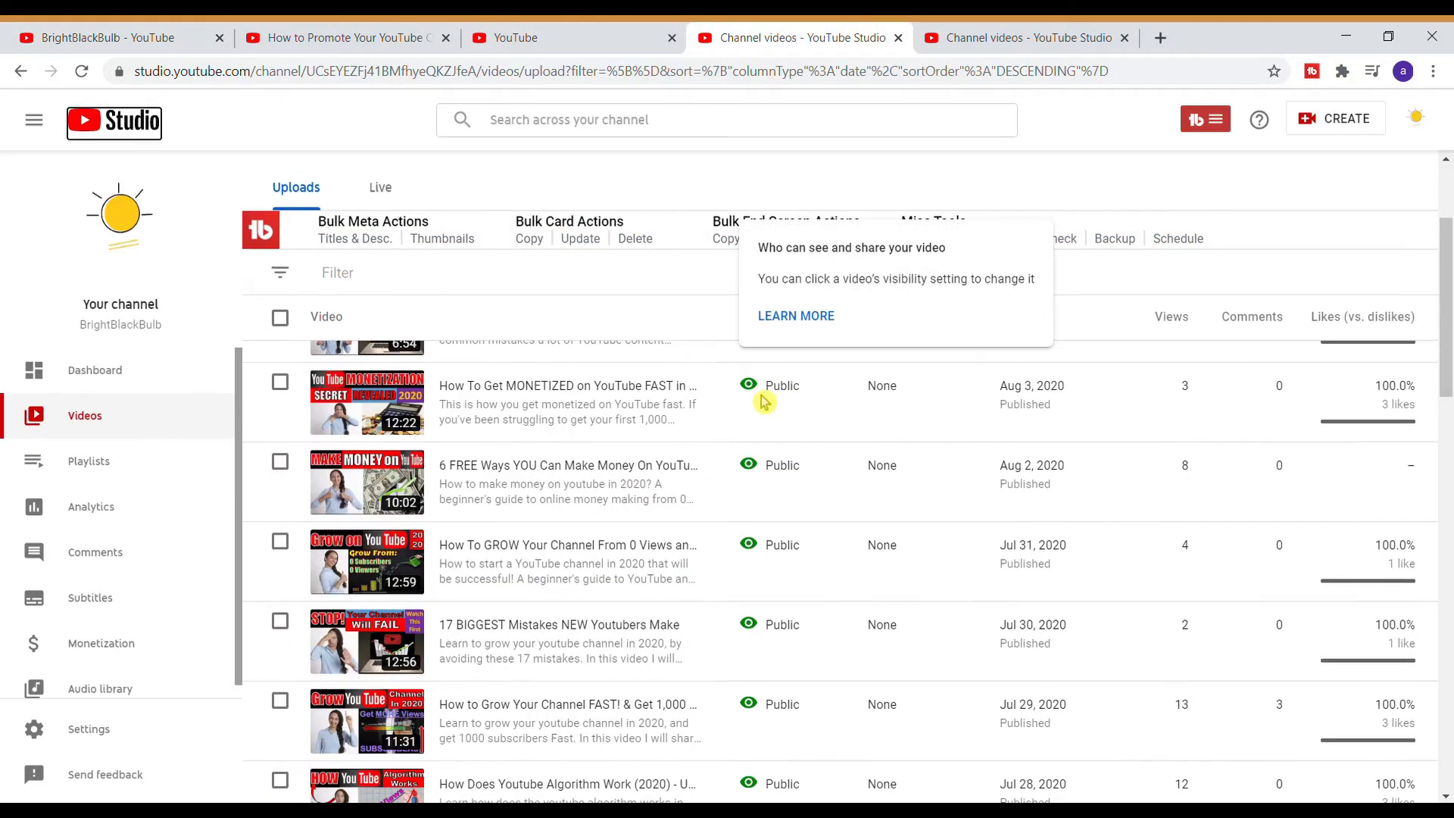
scroll(334, 315, down, 1)
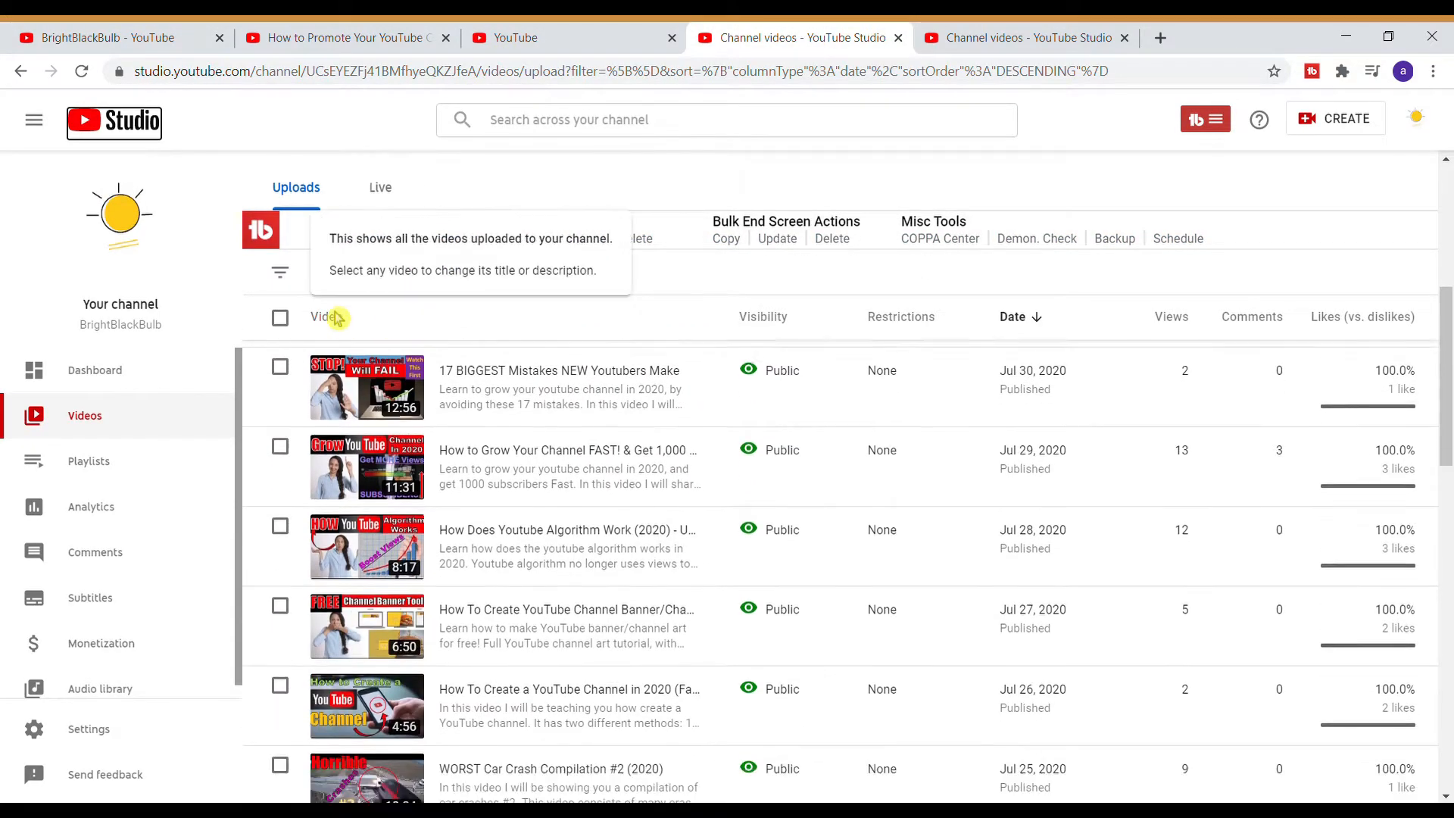
scroll(736, 280, down, 3)
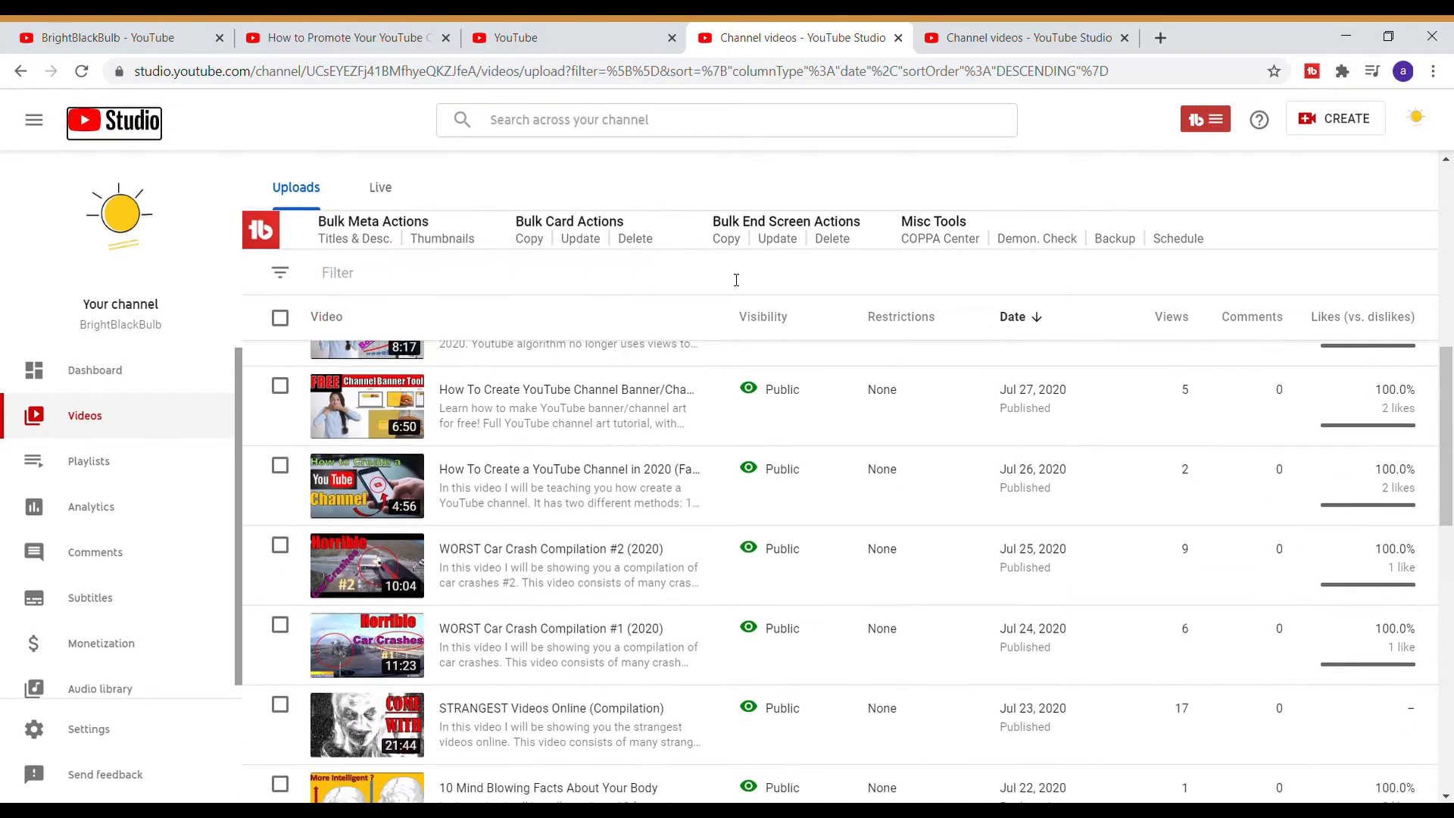
scroll(736, 280, up, 8)
- Switch to the YouTube home tab and browse through the recommended videos
click(580, 34)
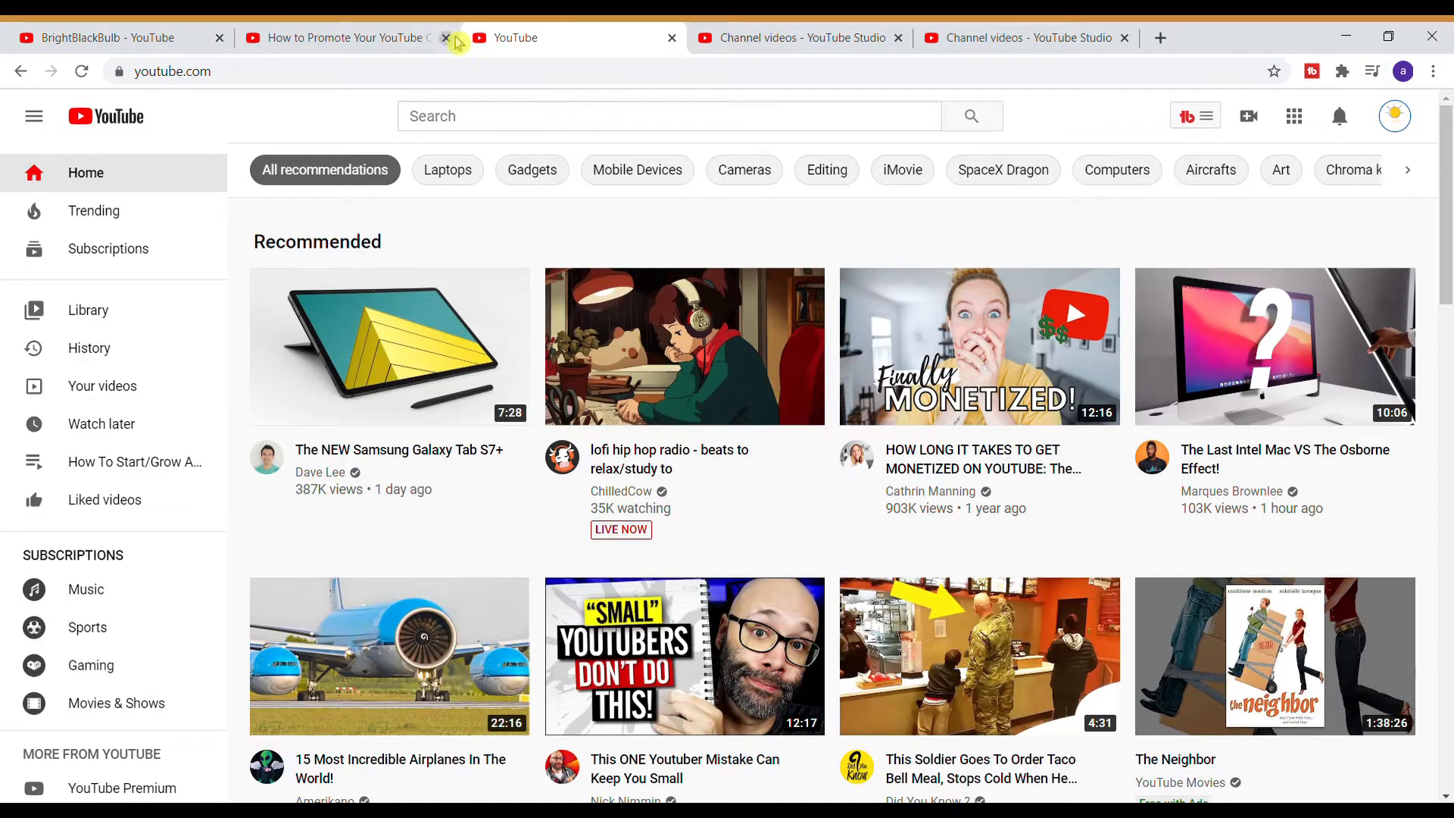
scroll(921, 384, down, 7)
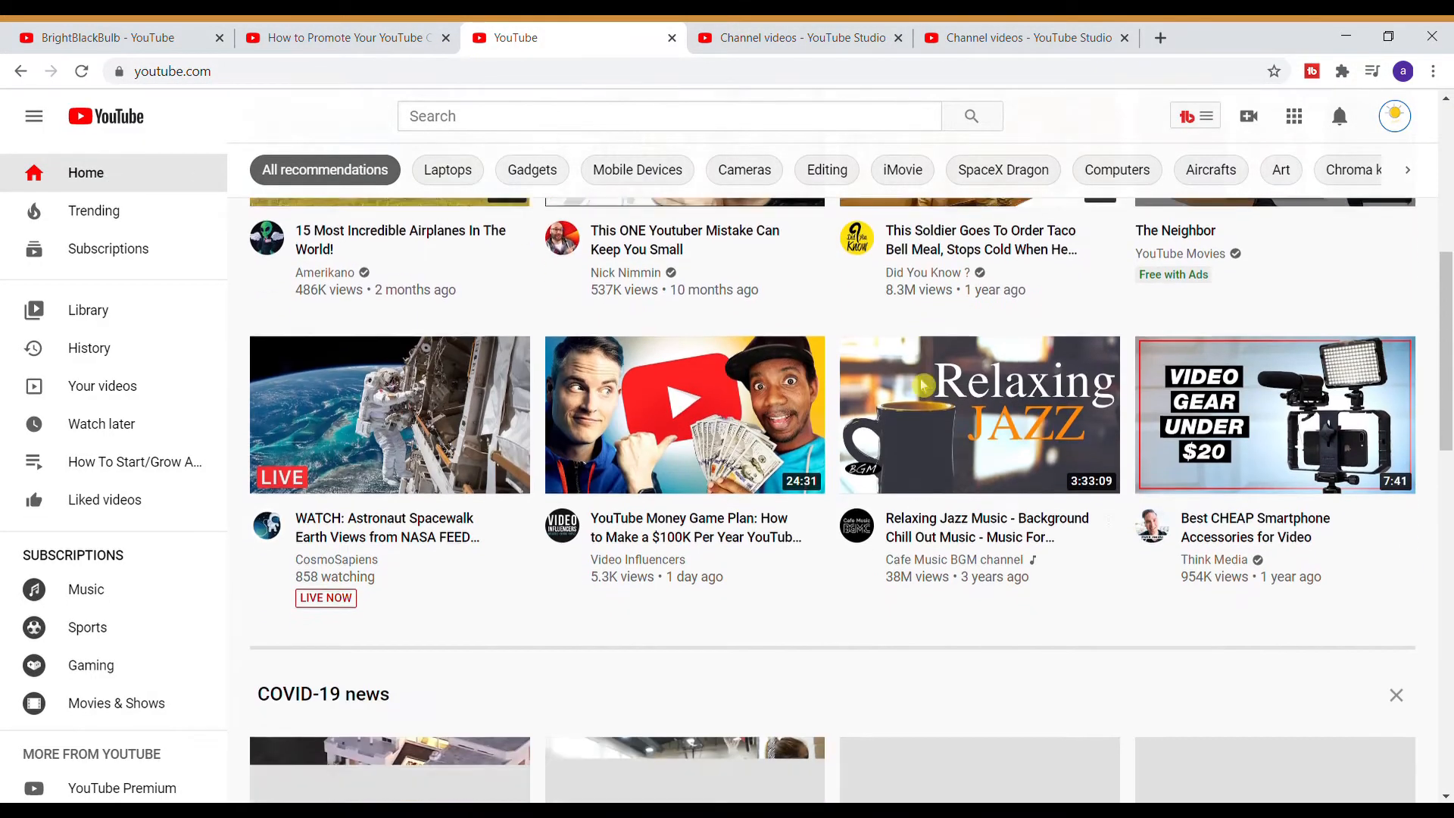
scroll(923, 384, down, 8)
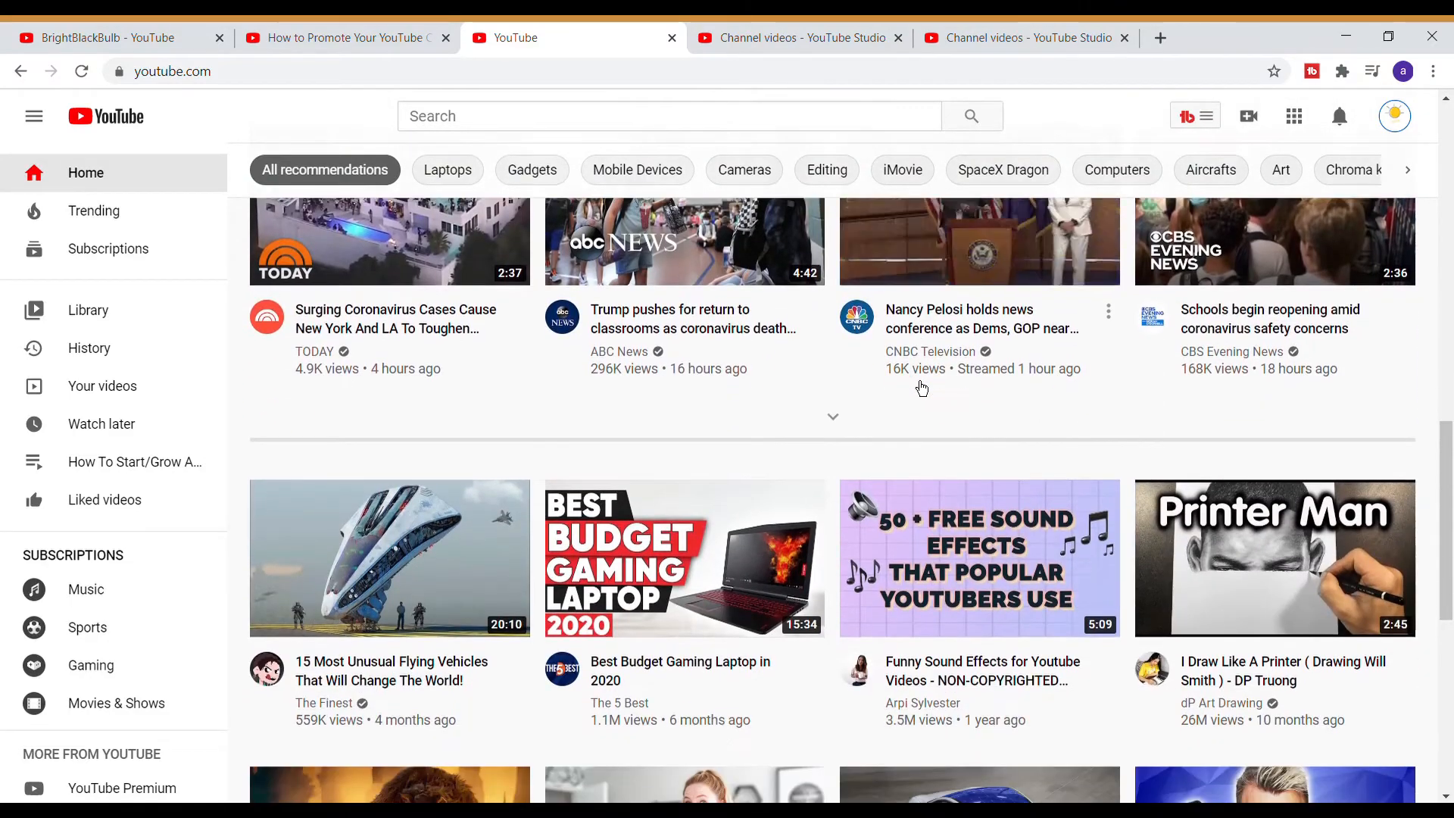
scroll(922, 386, down, 4)
scroll(924, 378, up, 19)
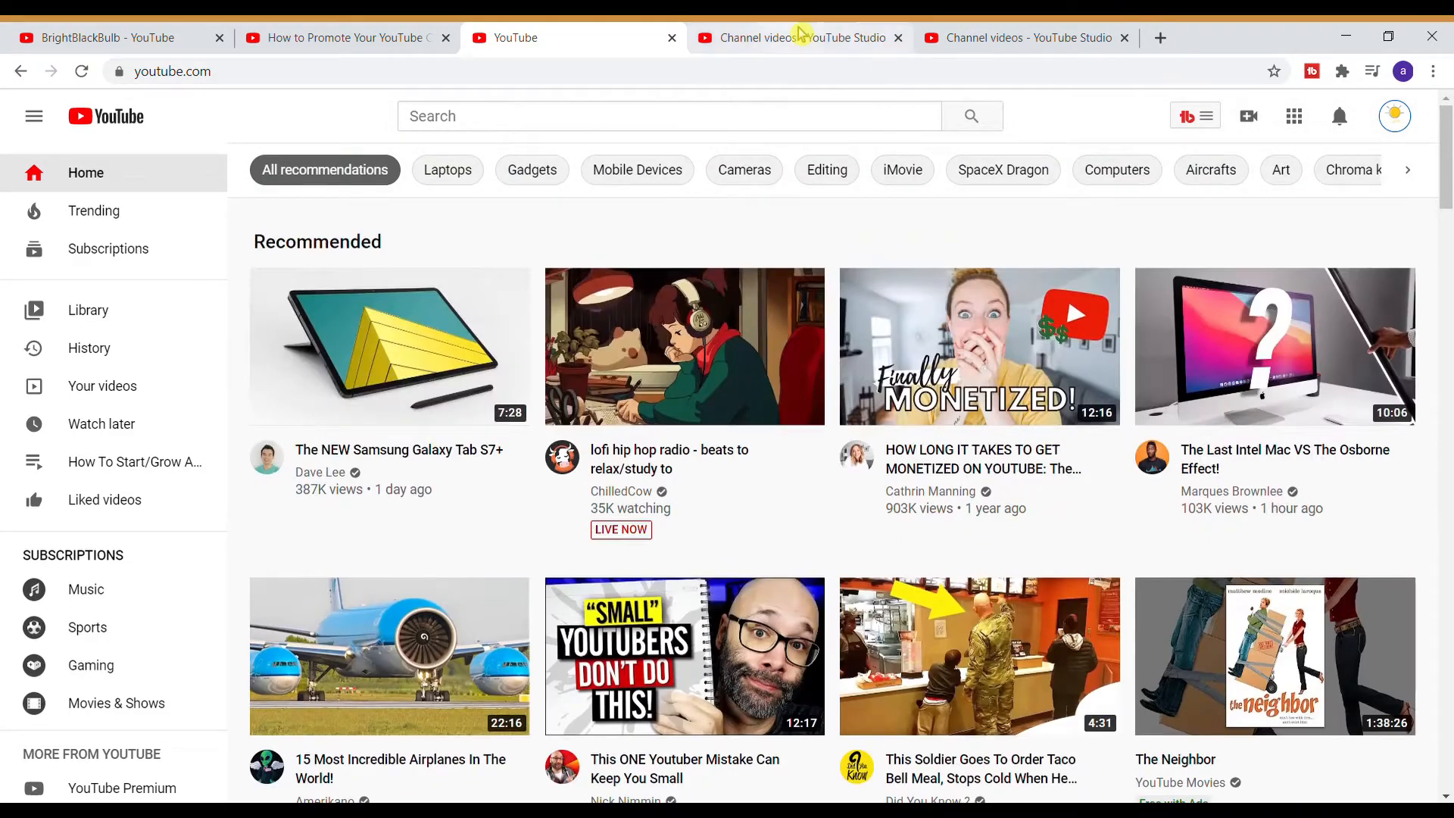
- Switch to the Studio tab with the 'test' upload dialog and scroll through its Details page
click(801, 34)
click(1034, 34)
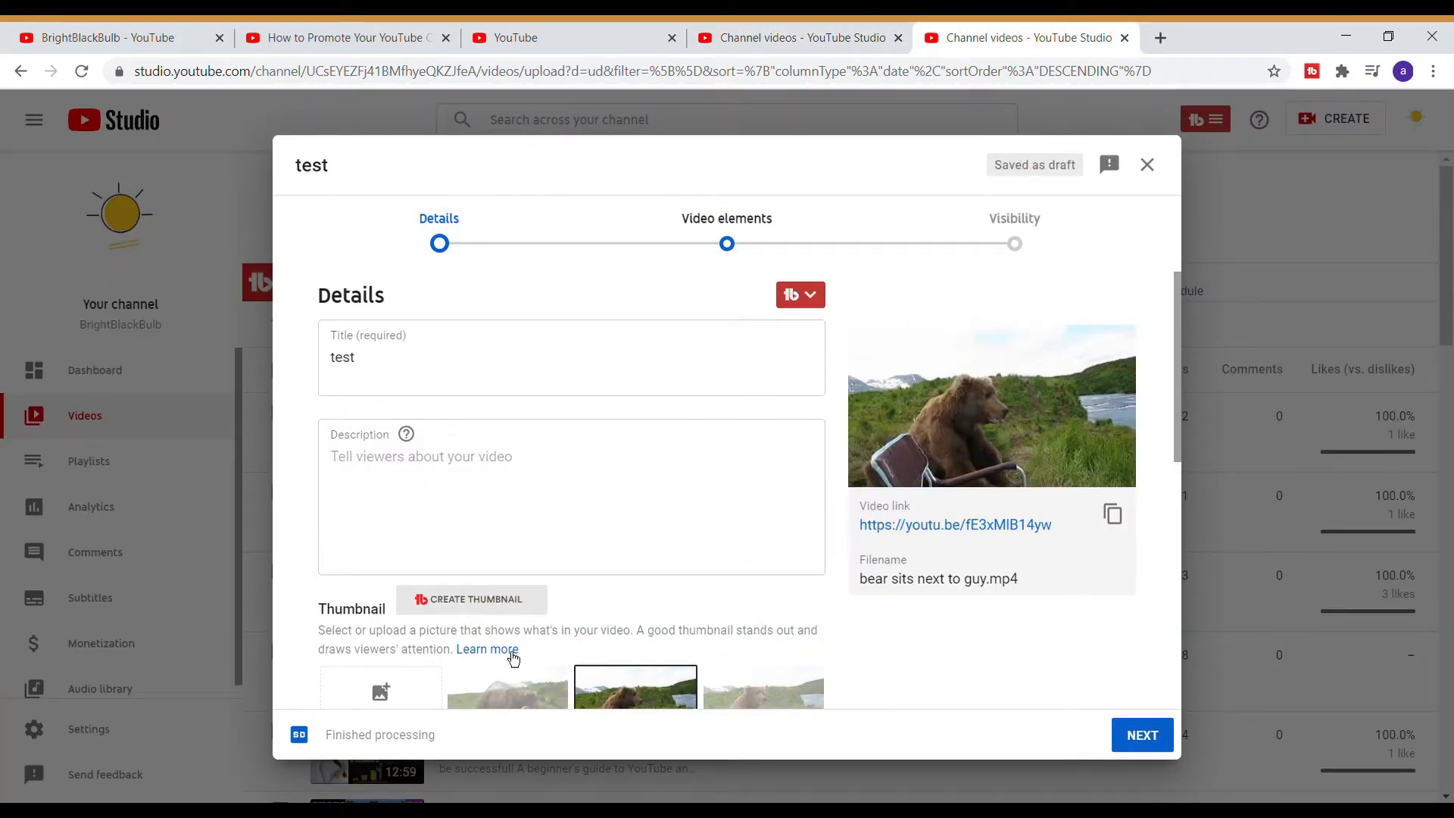
scroll(510, 656, down, 3)
scroll(657, 522, up, 3)
scroll(568, 370, down, 4)
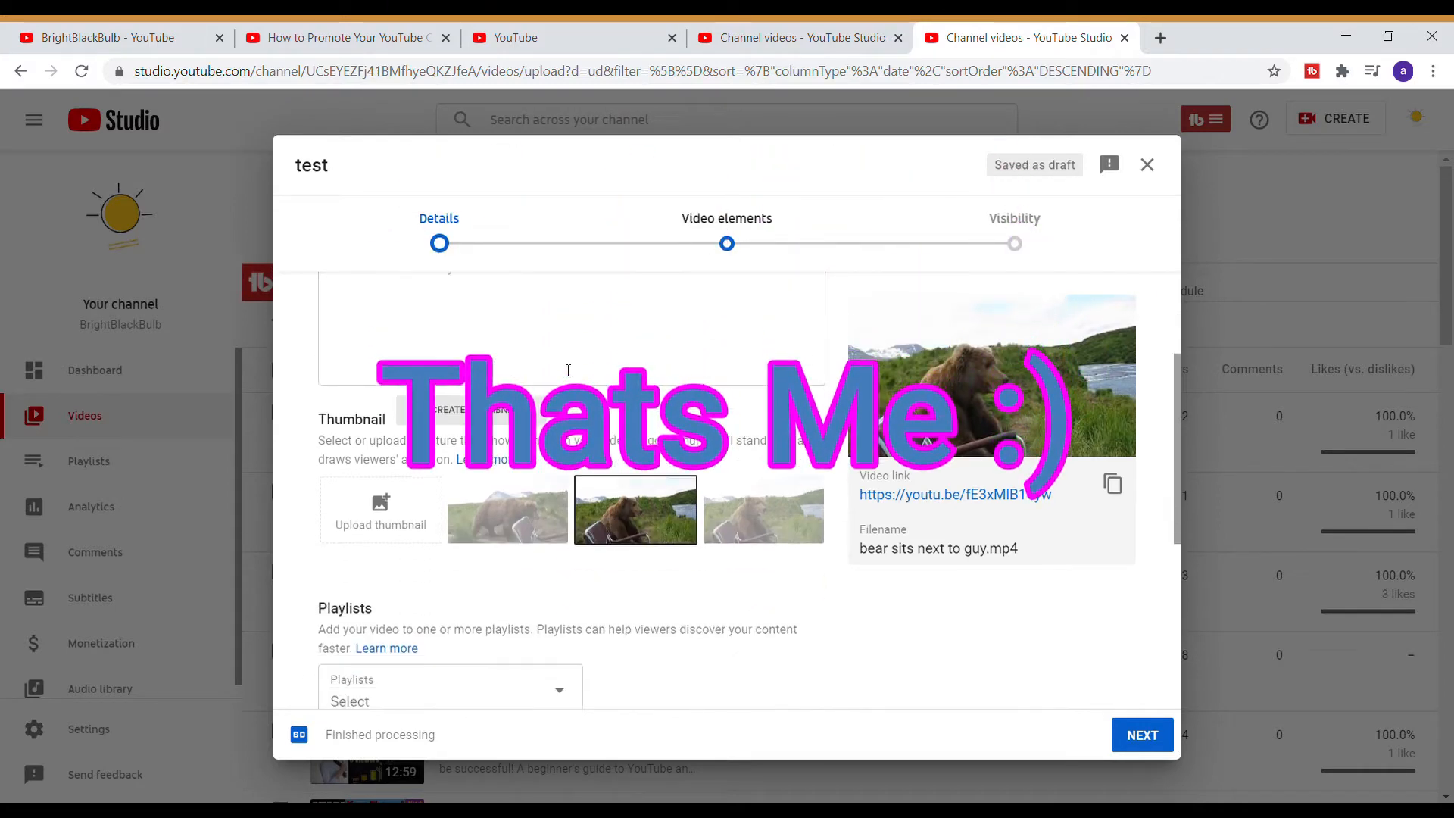
scroll(568, 369, down, 3)
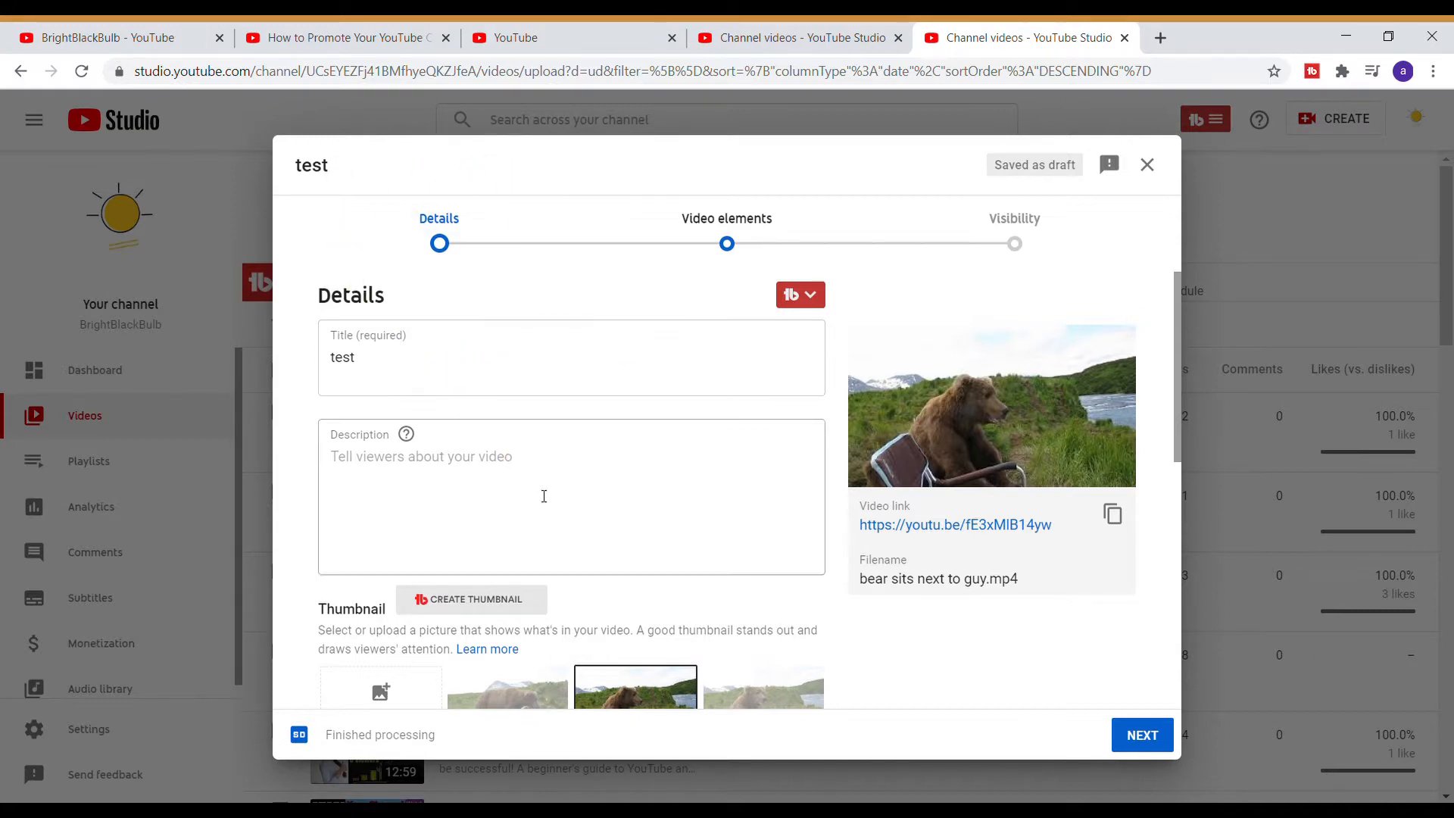
scroll(544, 496, down, 5)
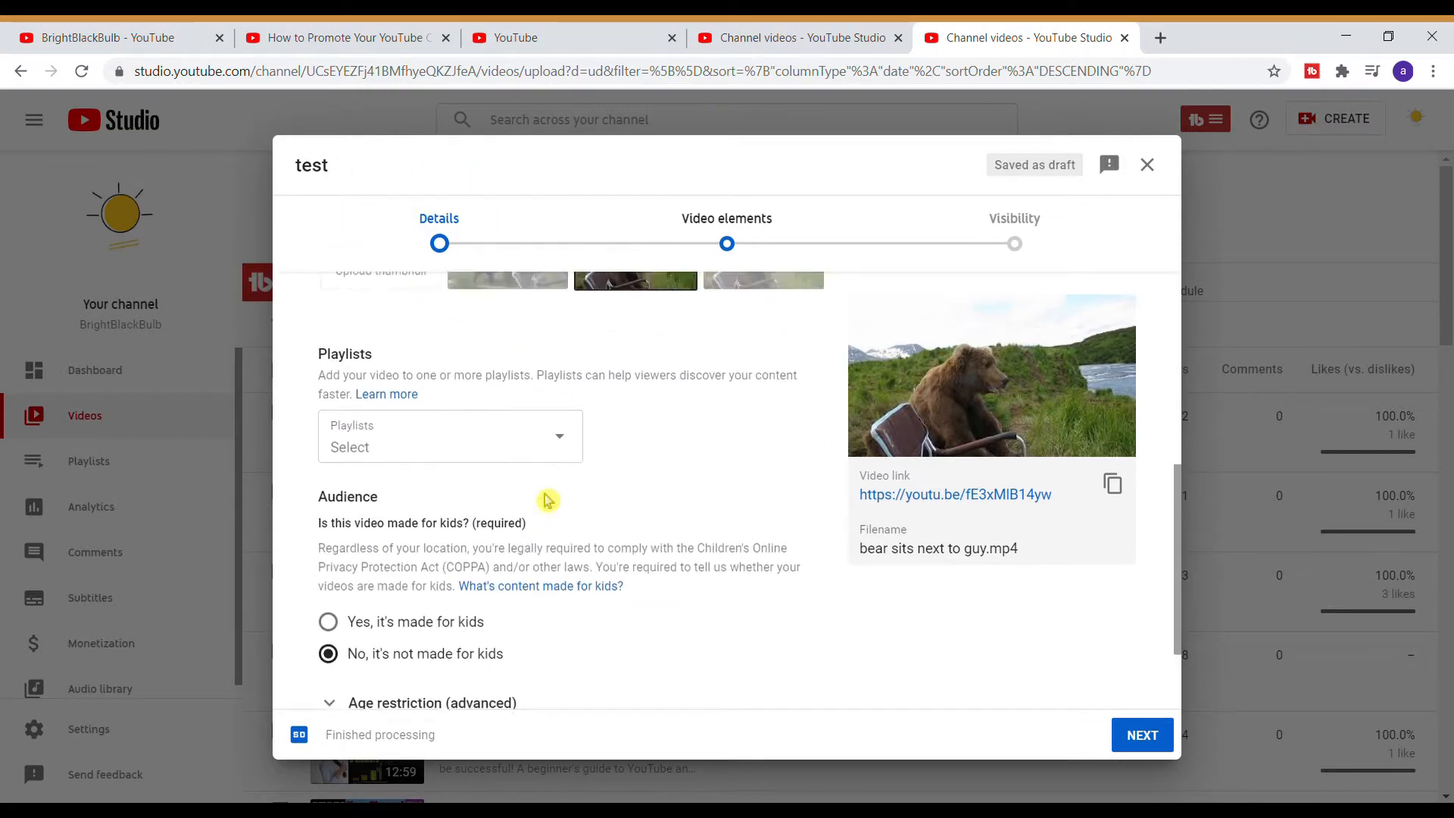
scroll(547, 500, up, 5)
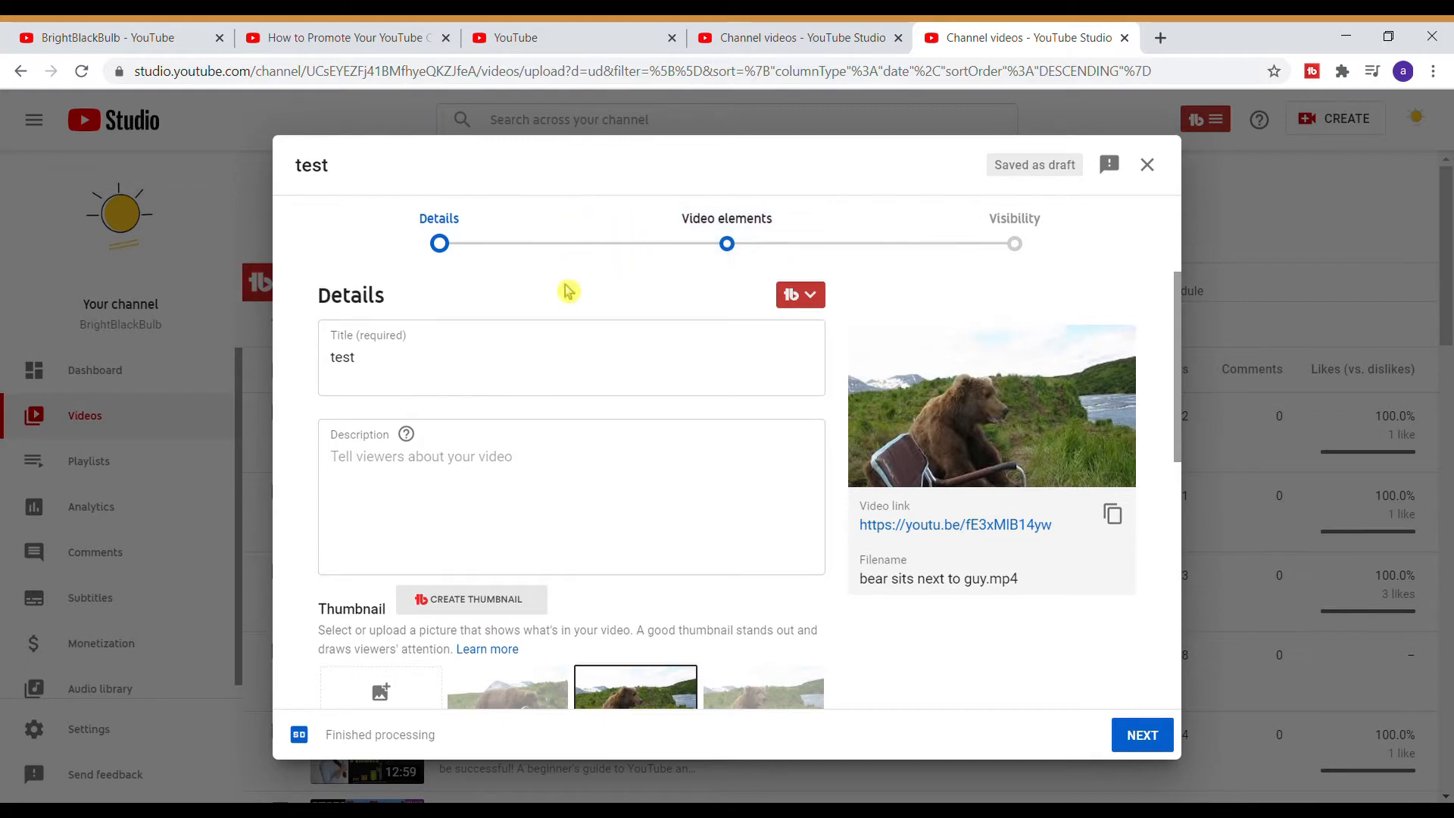
- Open the end screen editor for the 'test' upload, browse its layout templates, discard the changes and close the dialog
click(714, 258)
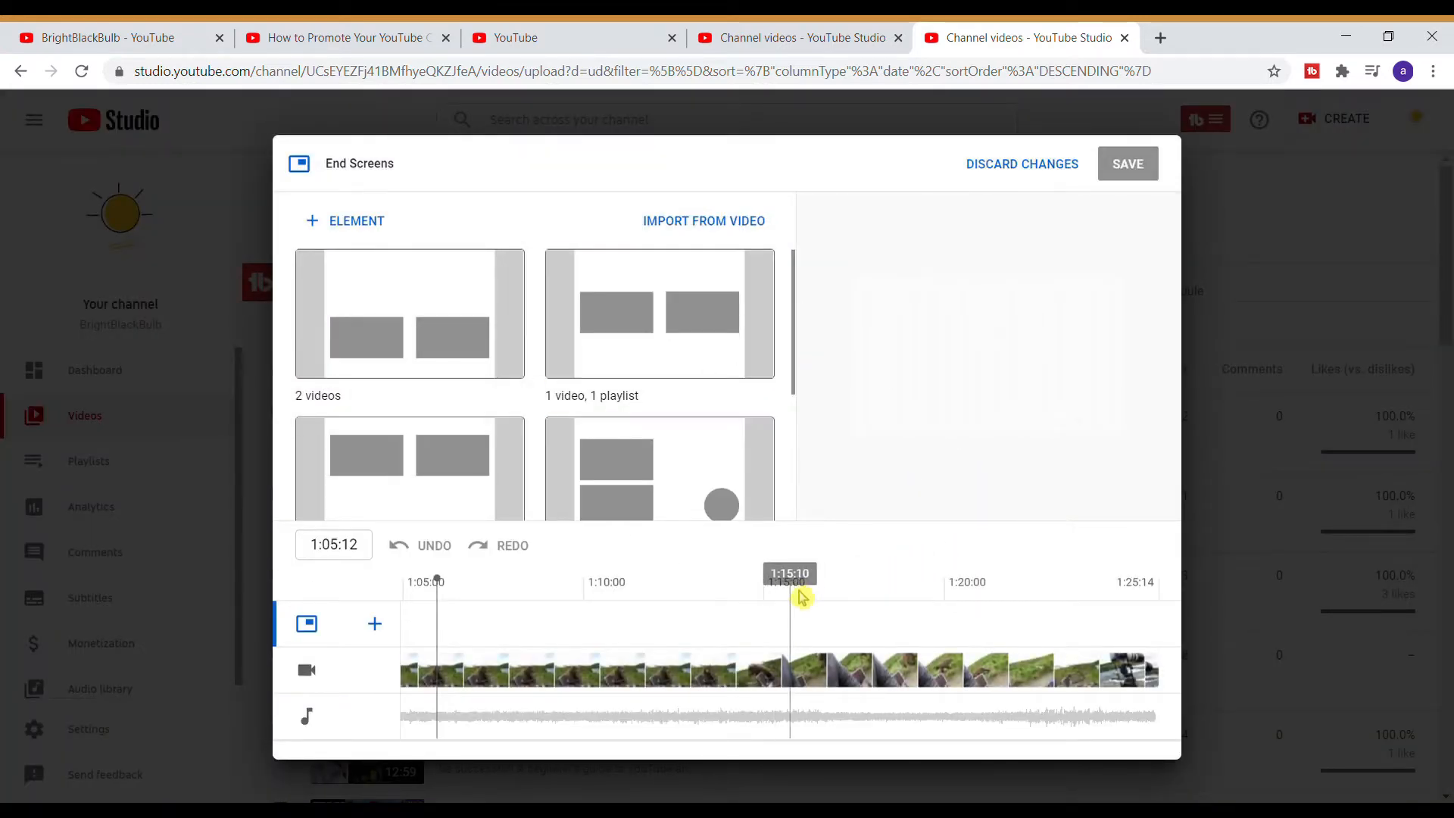
scroll(562, 371, down, 3)
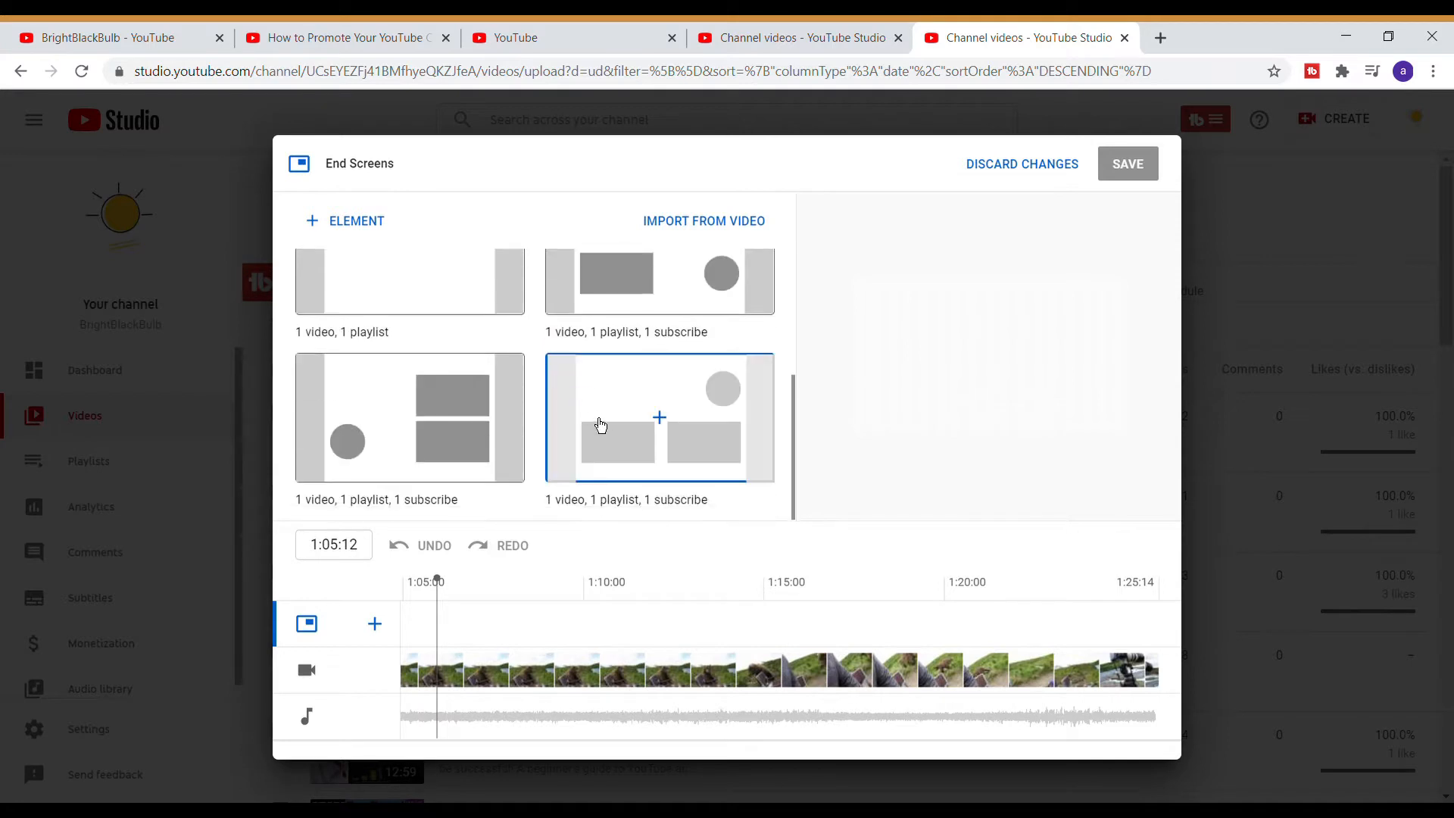
scroll(598, 422, up, 3)
scroll(609, 382, down, 3)
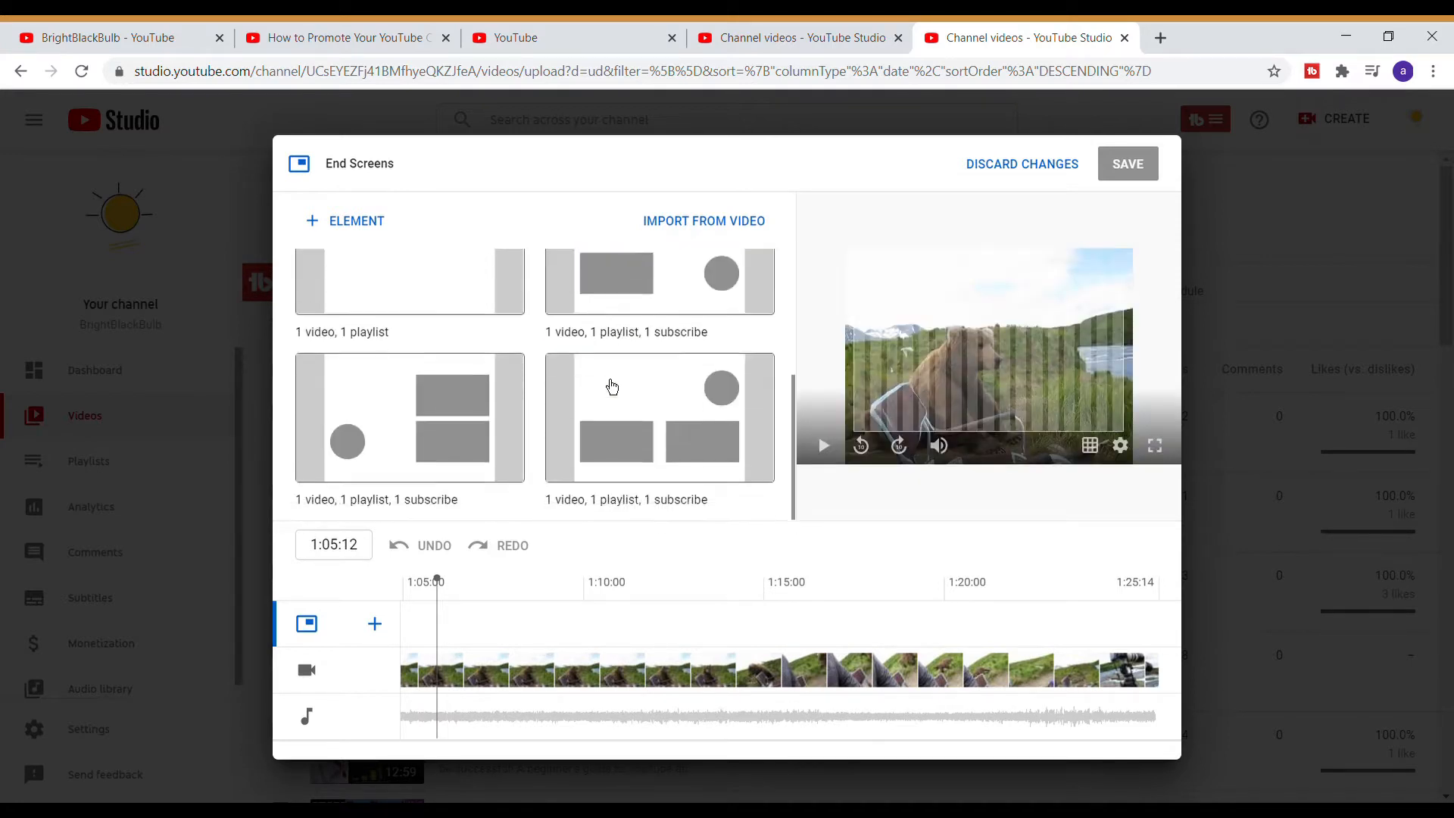
scroll(612, 386, up, 3)
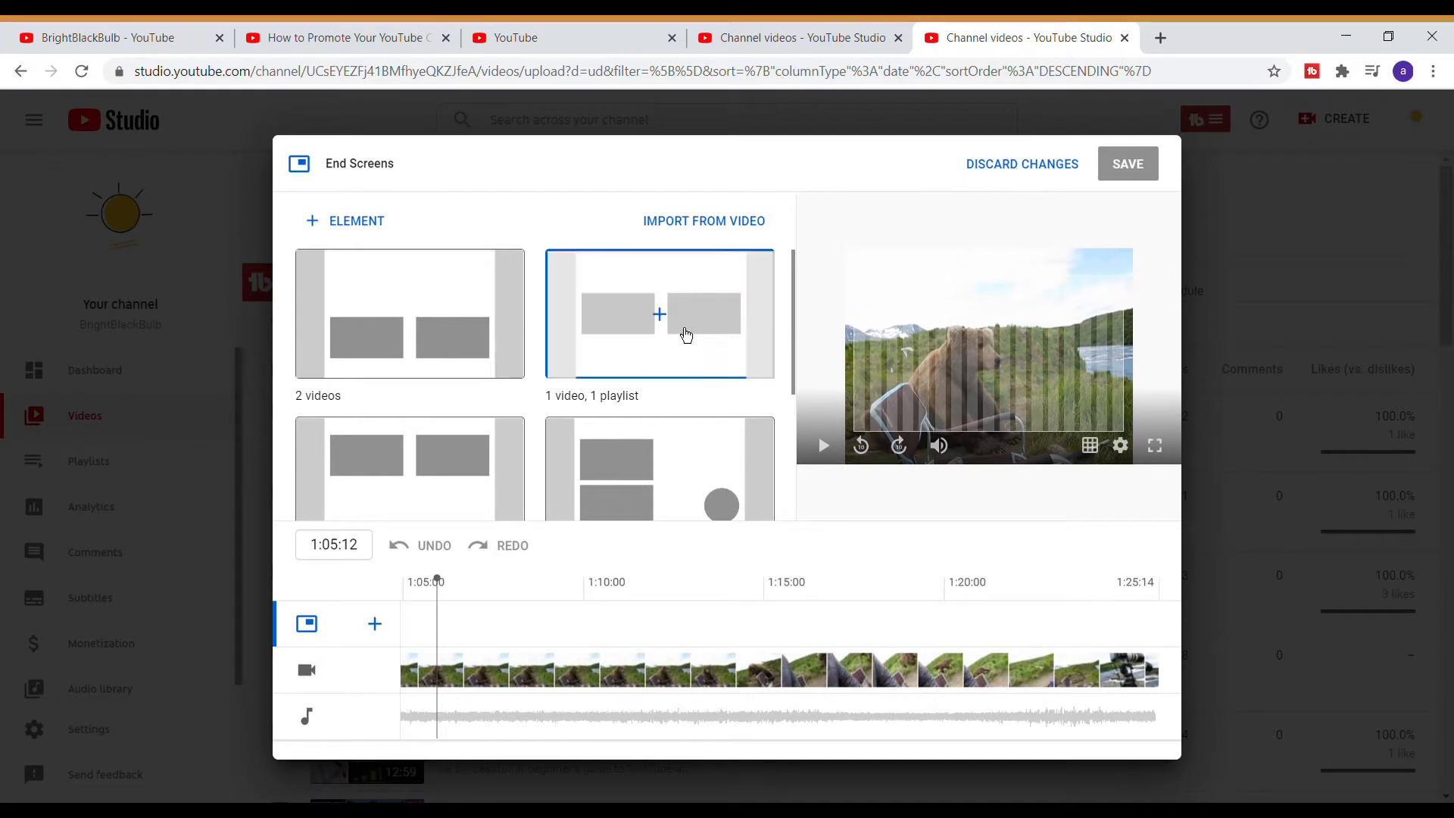
scroll(660, 379, down, 4)
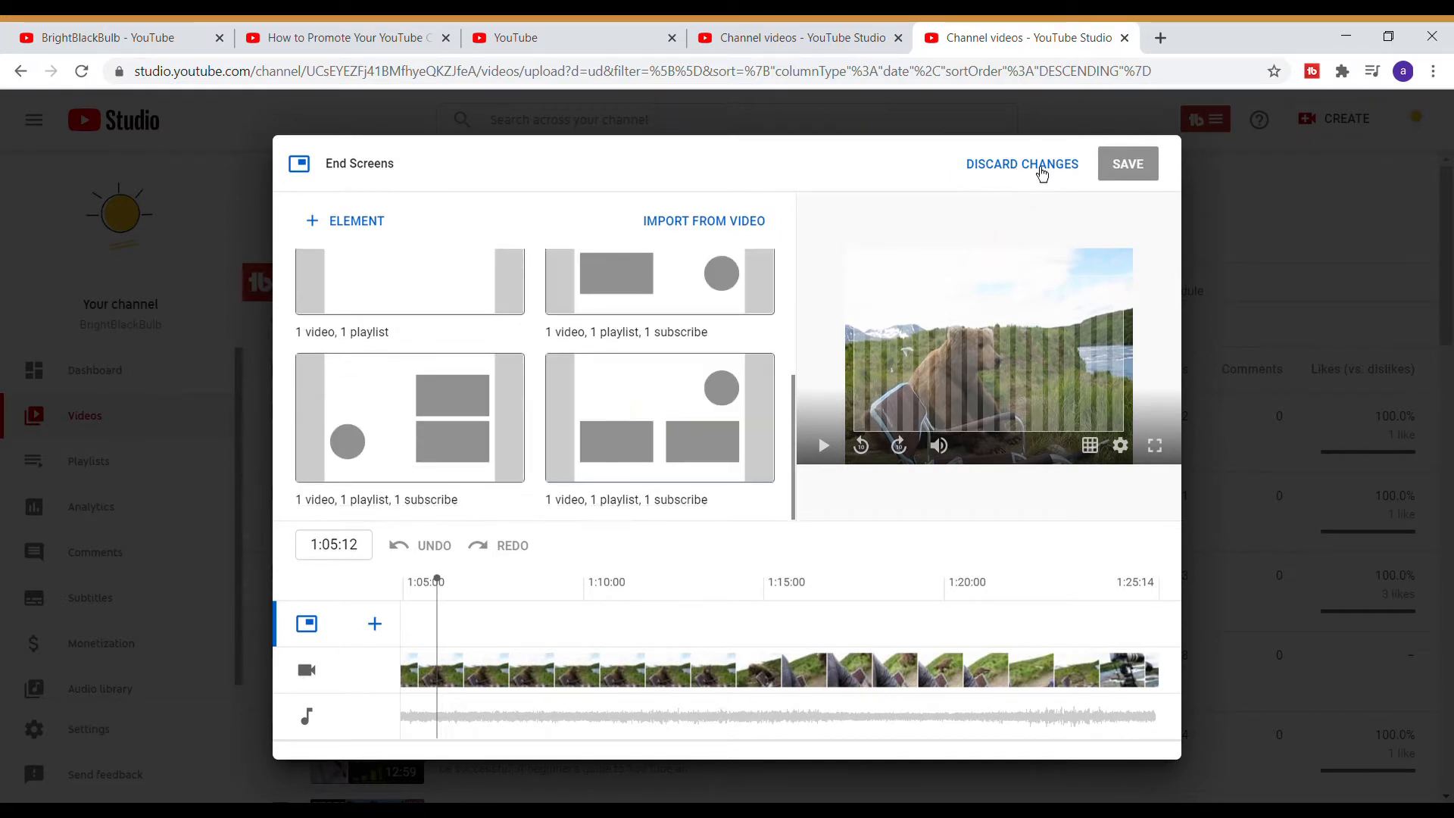
click(1039, 171)
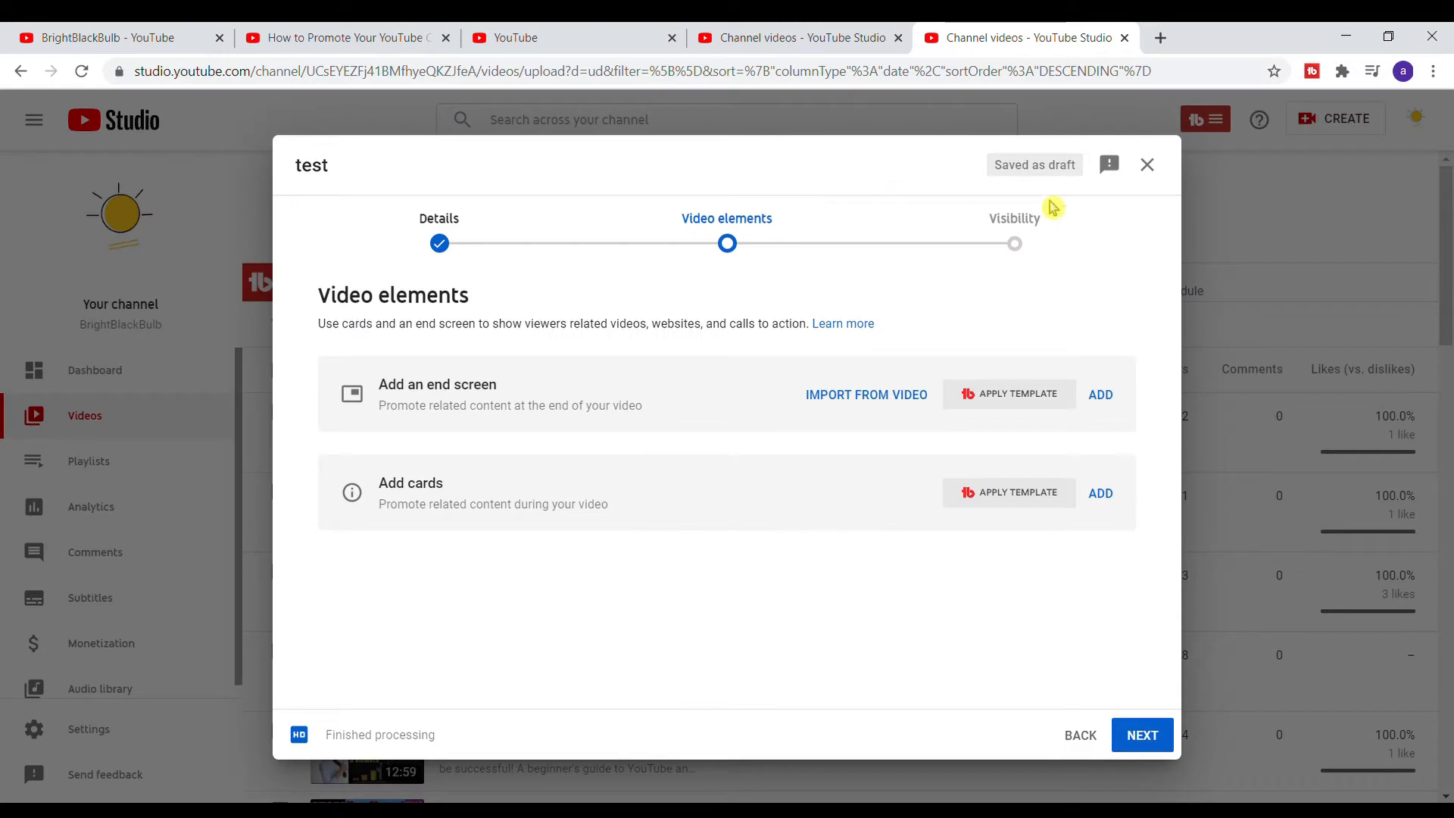
click(1148, 168)
- Return to the channel videos list, scroll through the uploads and open details for 'How to Promote Your YouTube Channel 5 FREE Ways'
click(608, 34)
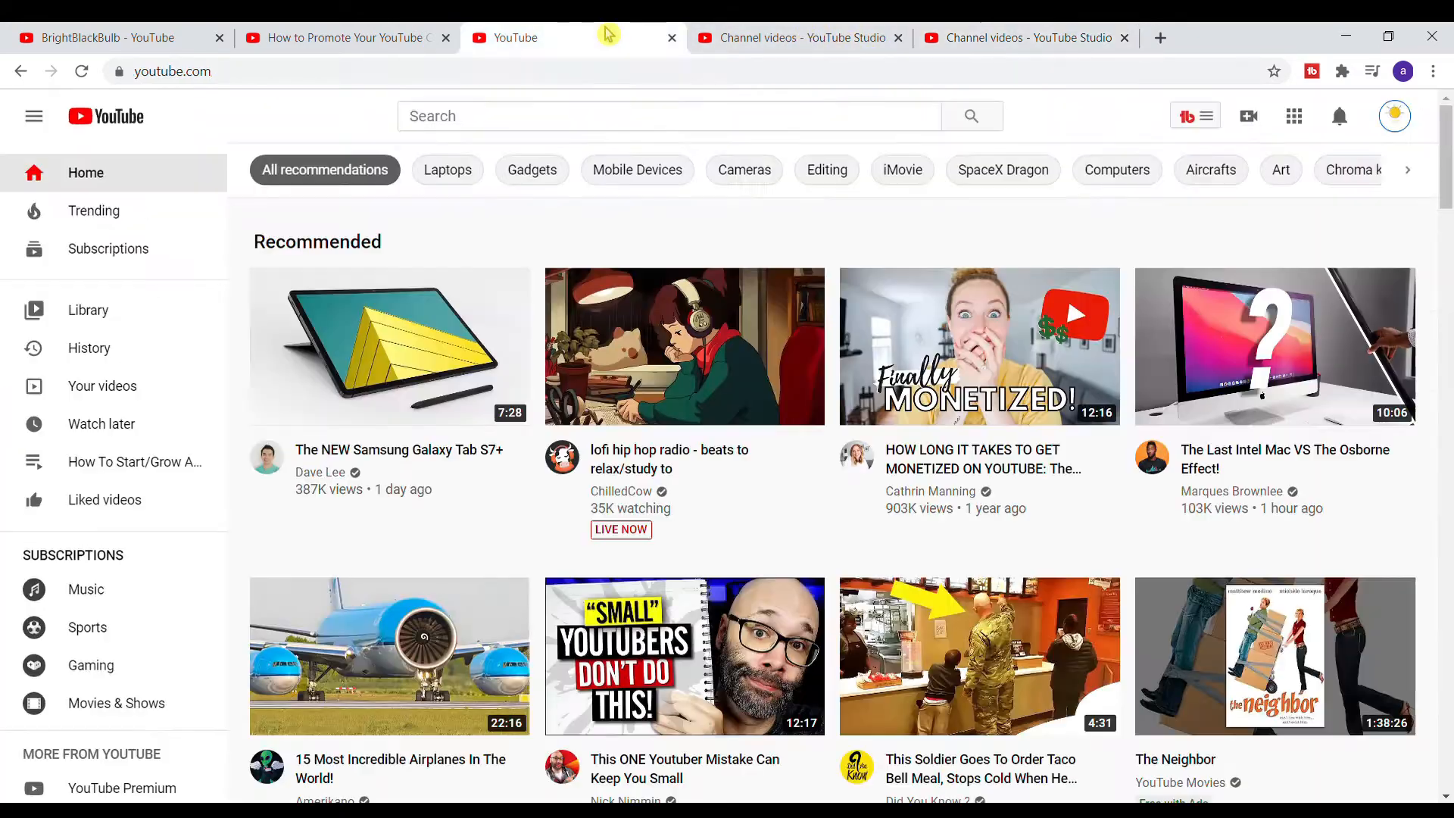
click(762, 33)
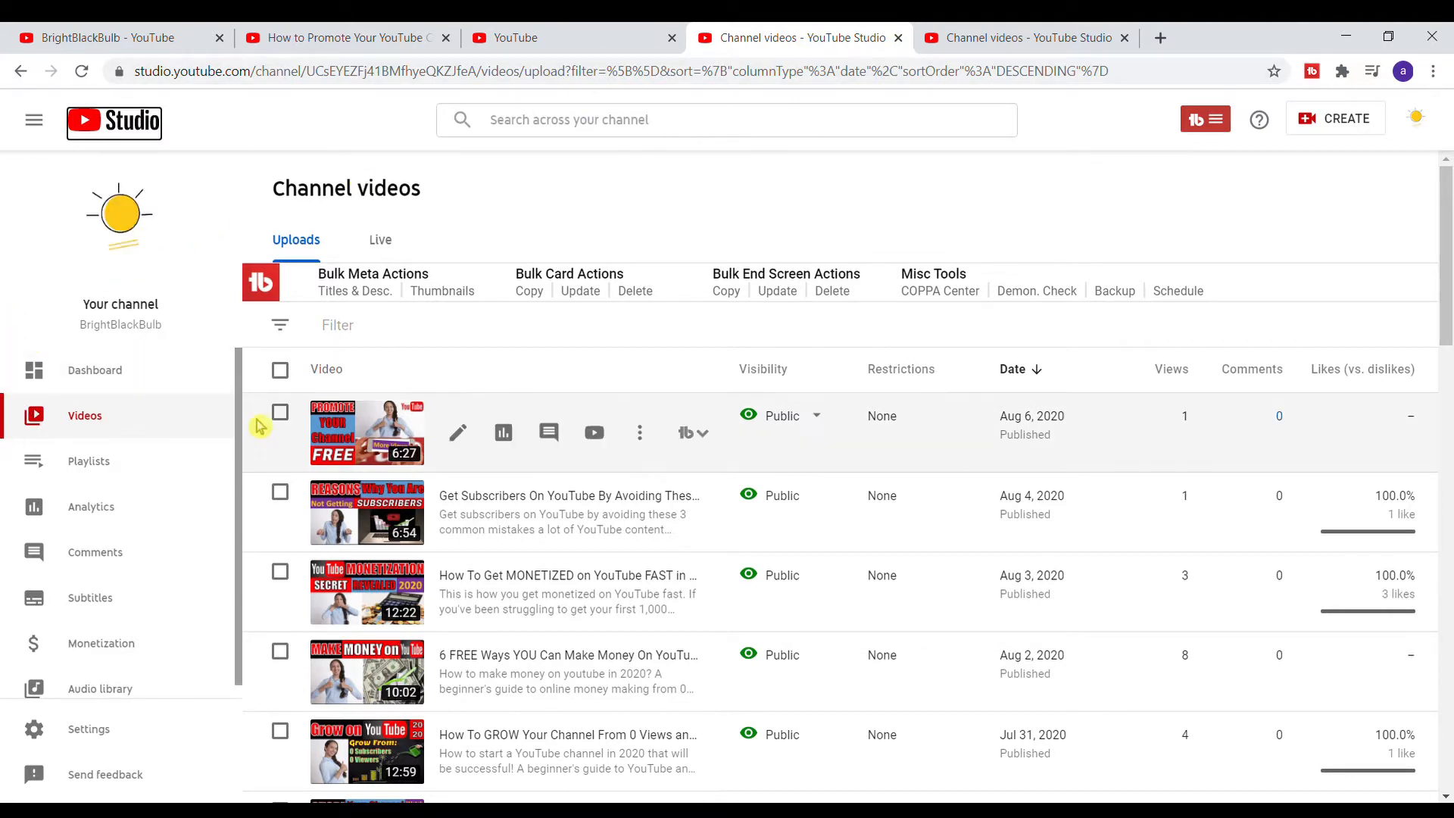
click(73, 428)
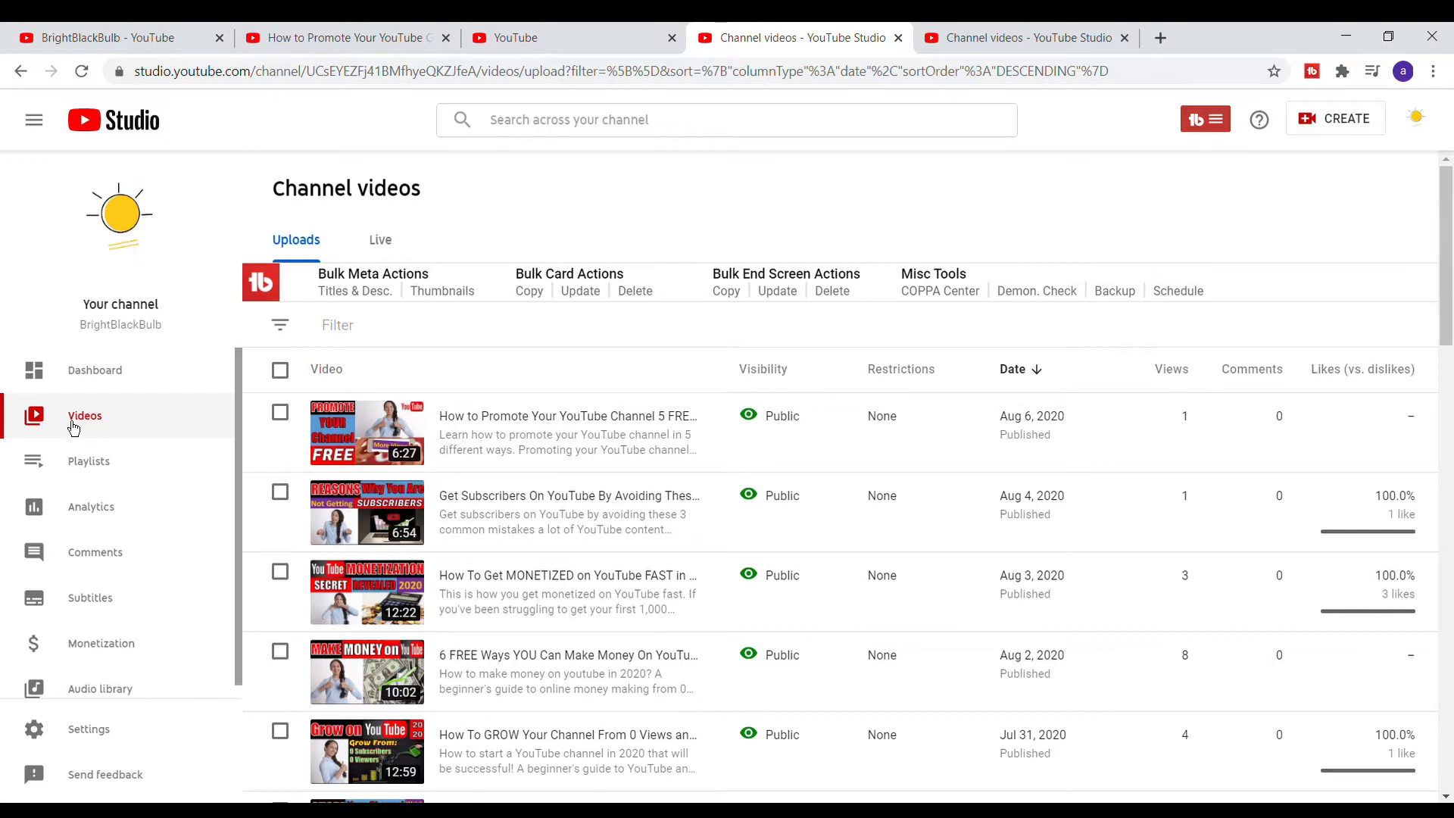
scroll(784, 458, down, 5)
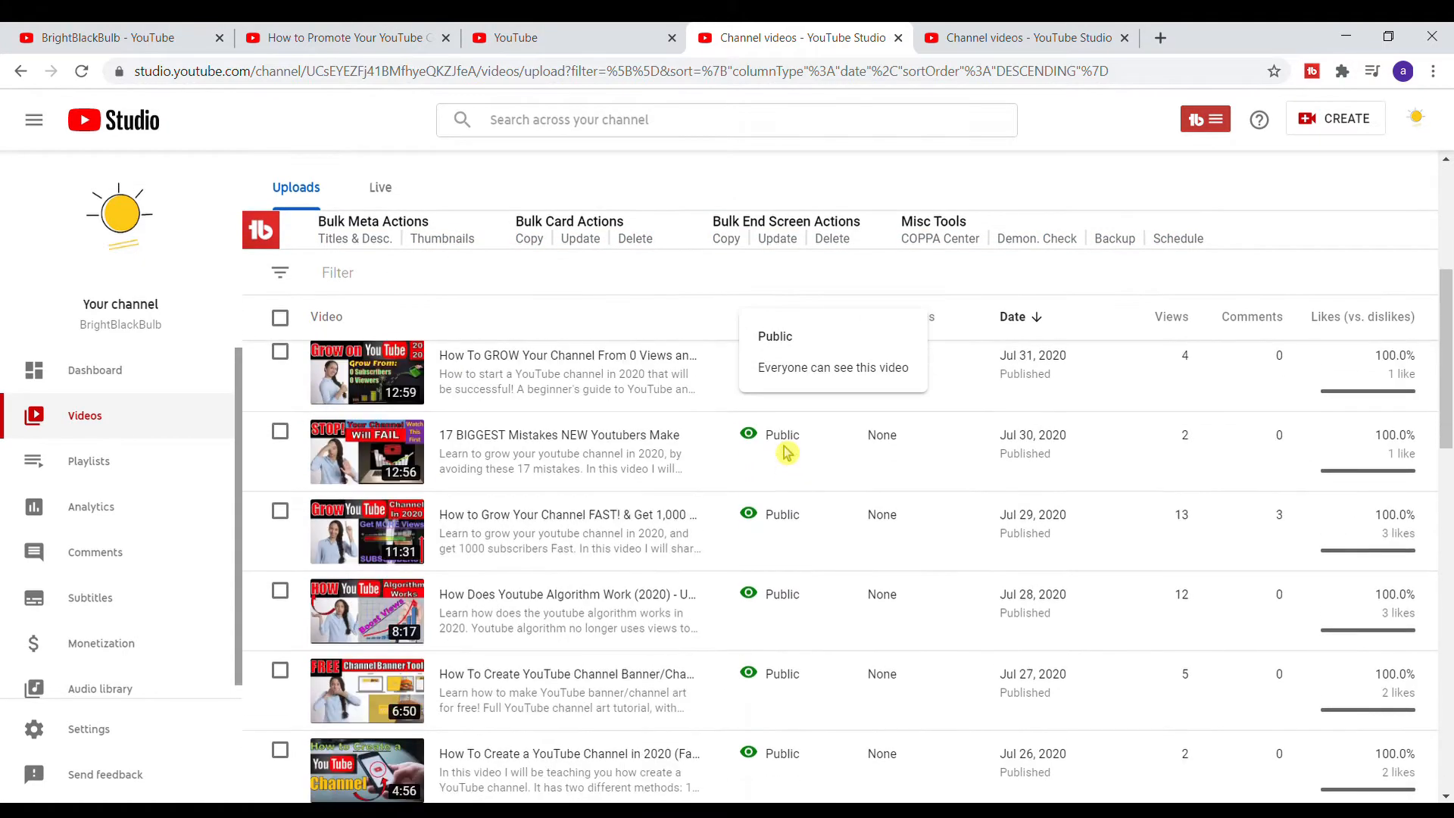
scroll(786, 453, down, 3)
scroll(785, 520, up, 9)
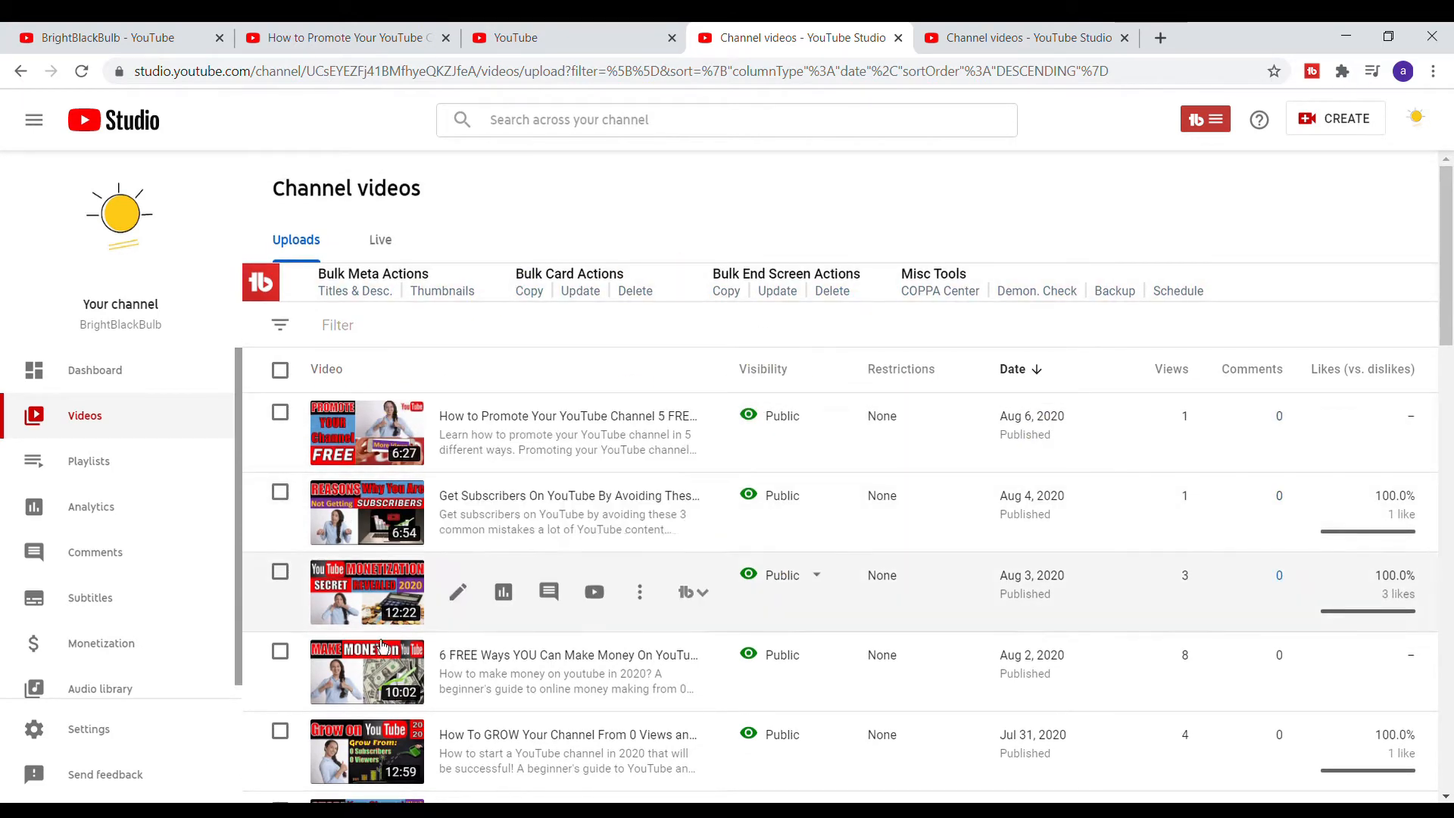
scroll(504, 728, down, 2)
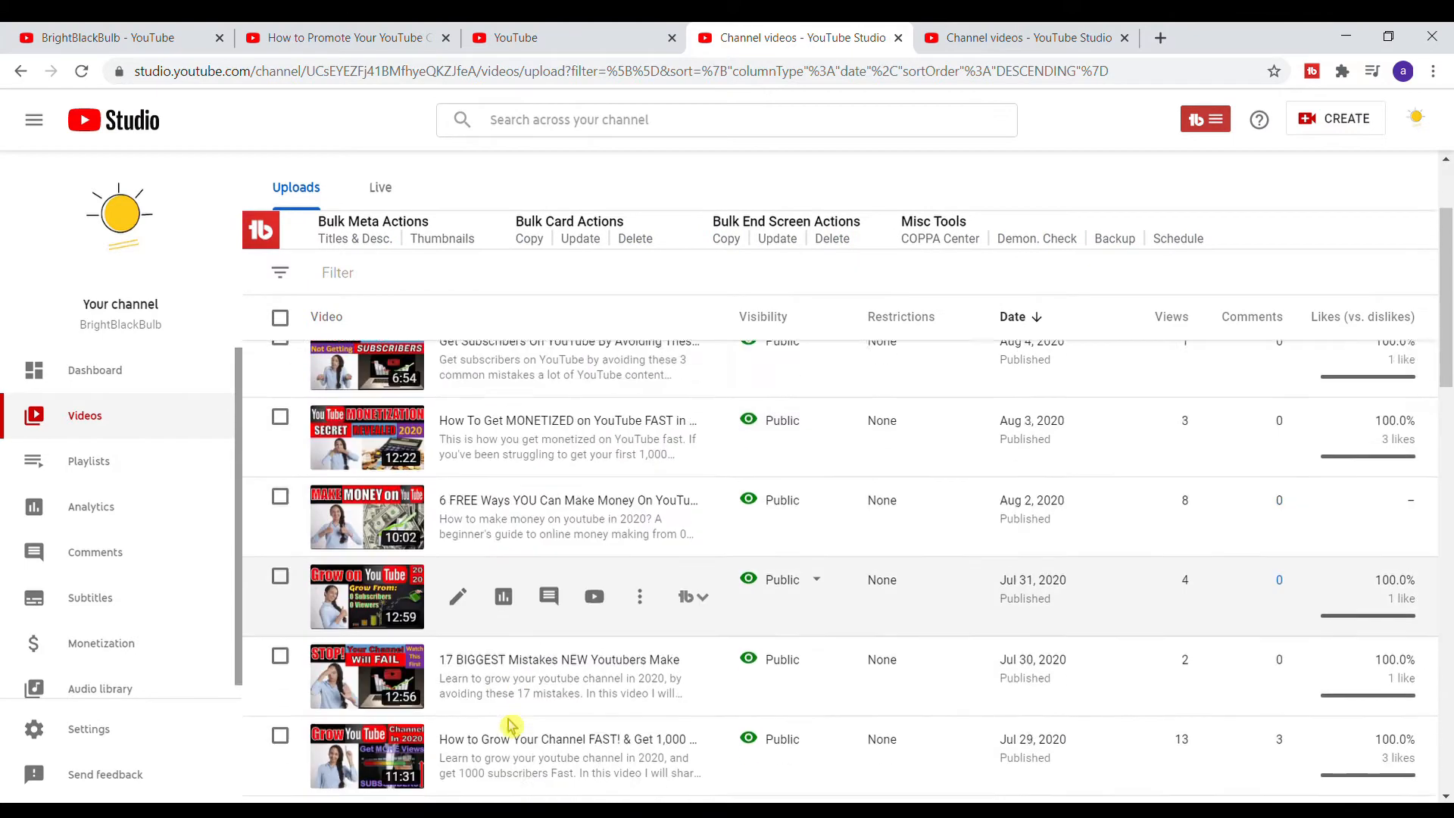
scroll(510, 726, up, 3)
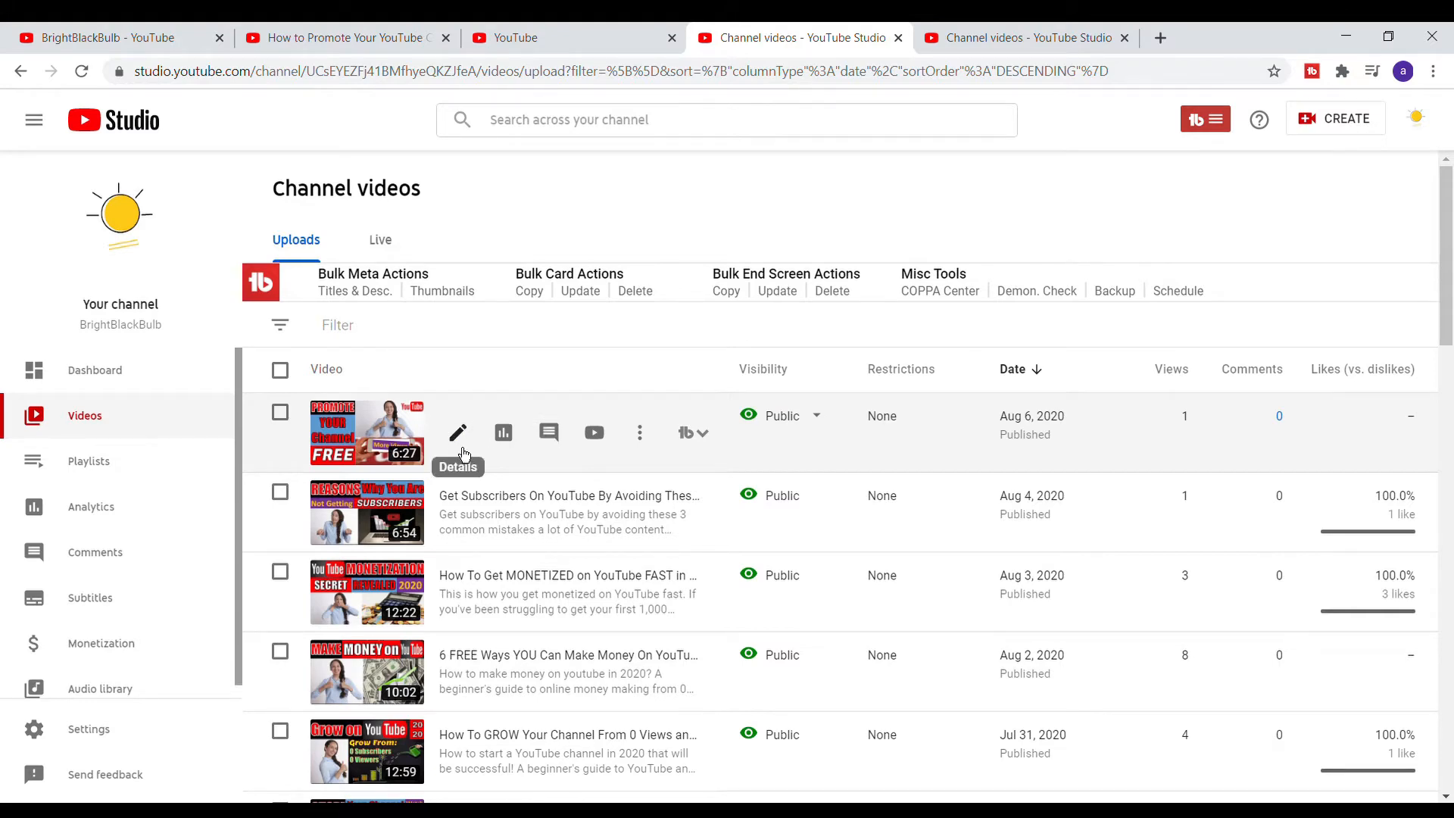
click(464, 450)
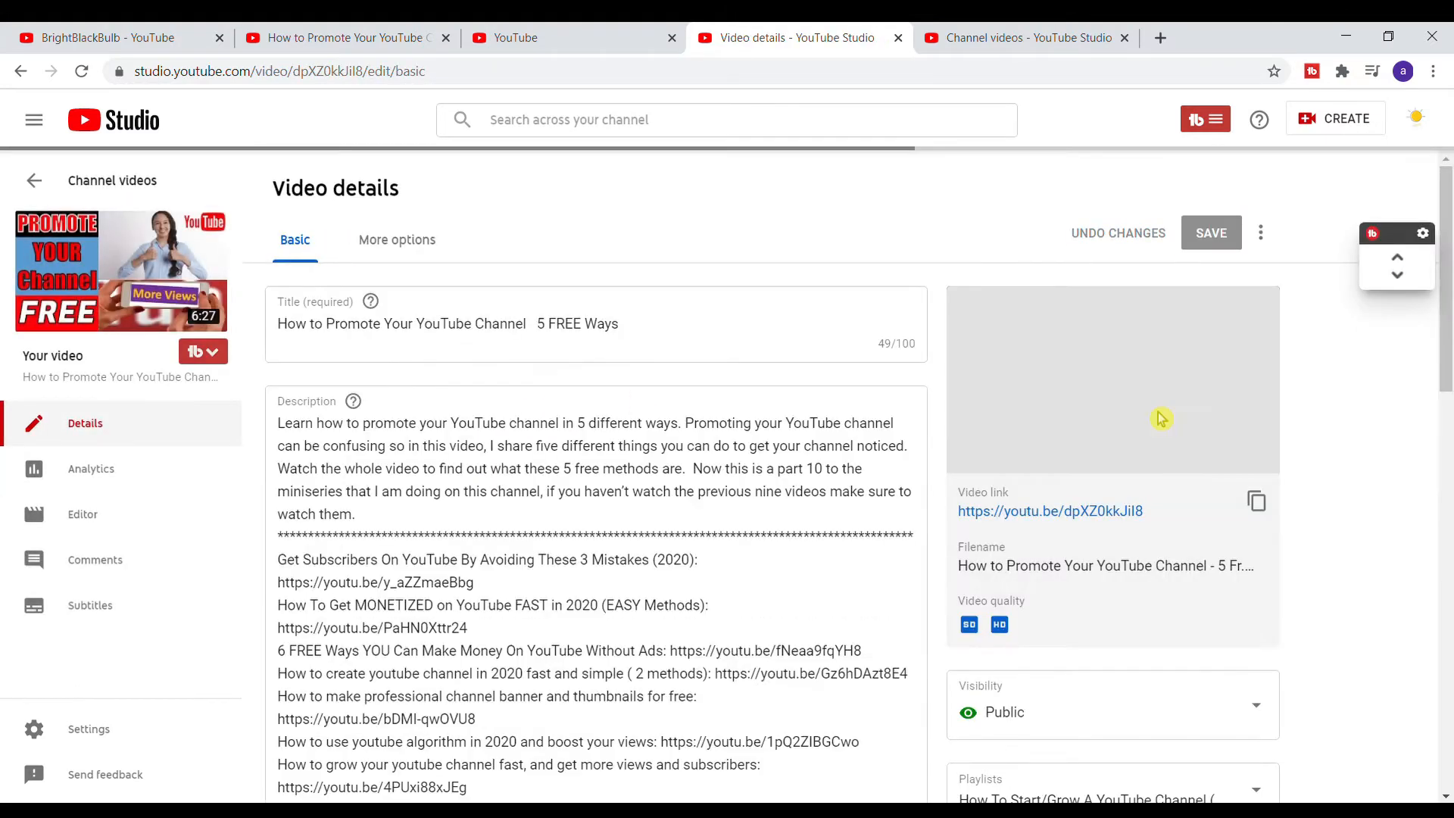
- Delete the subscribe element and both video elements from this video's end screen
scroll(1161, 419, down, 4)
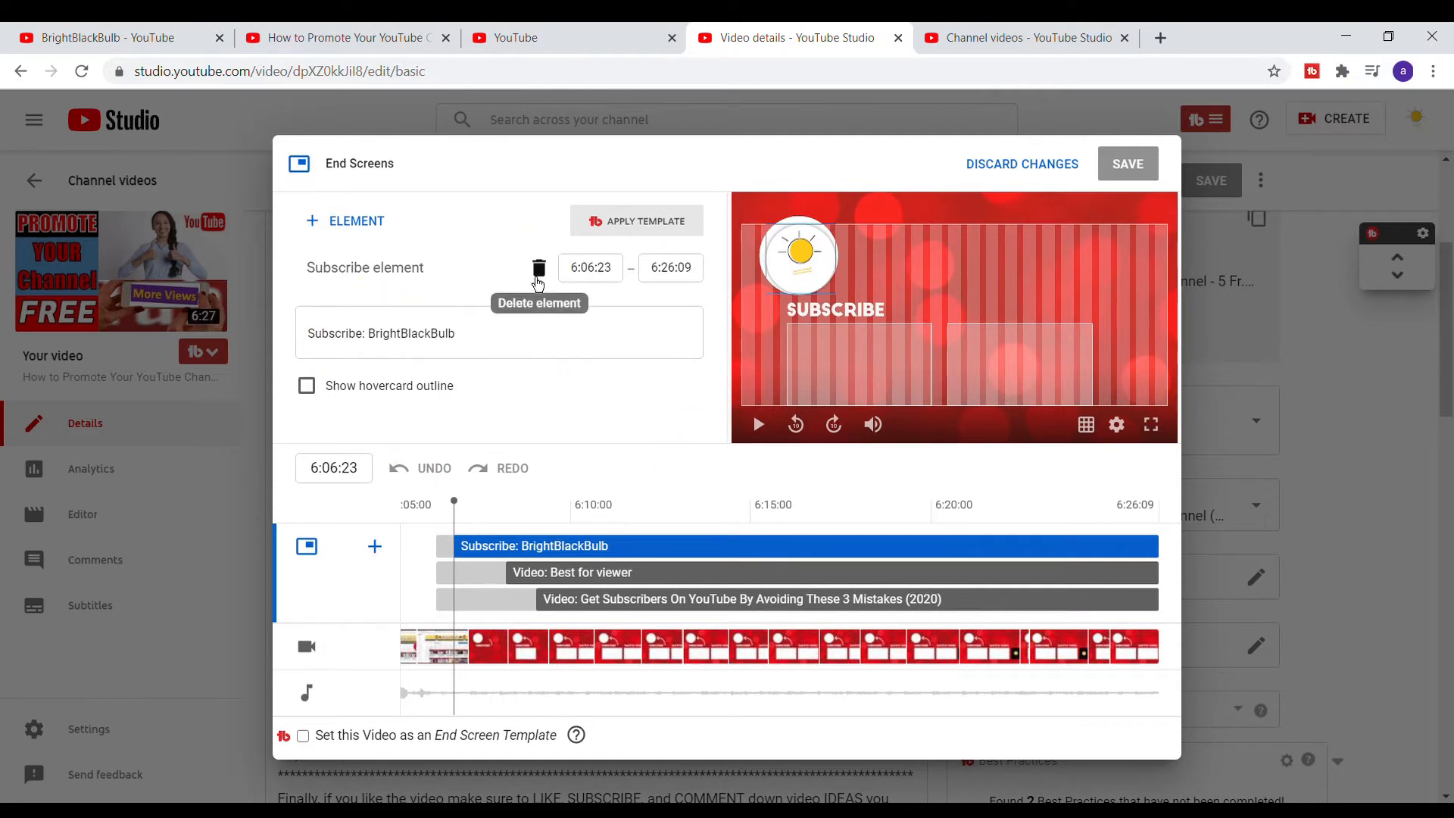
click(539, 269)
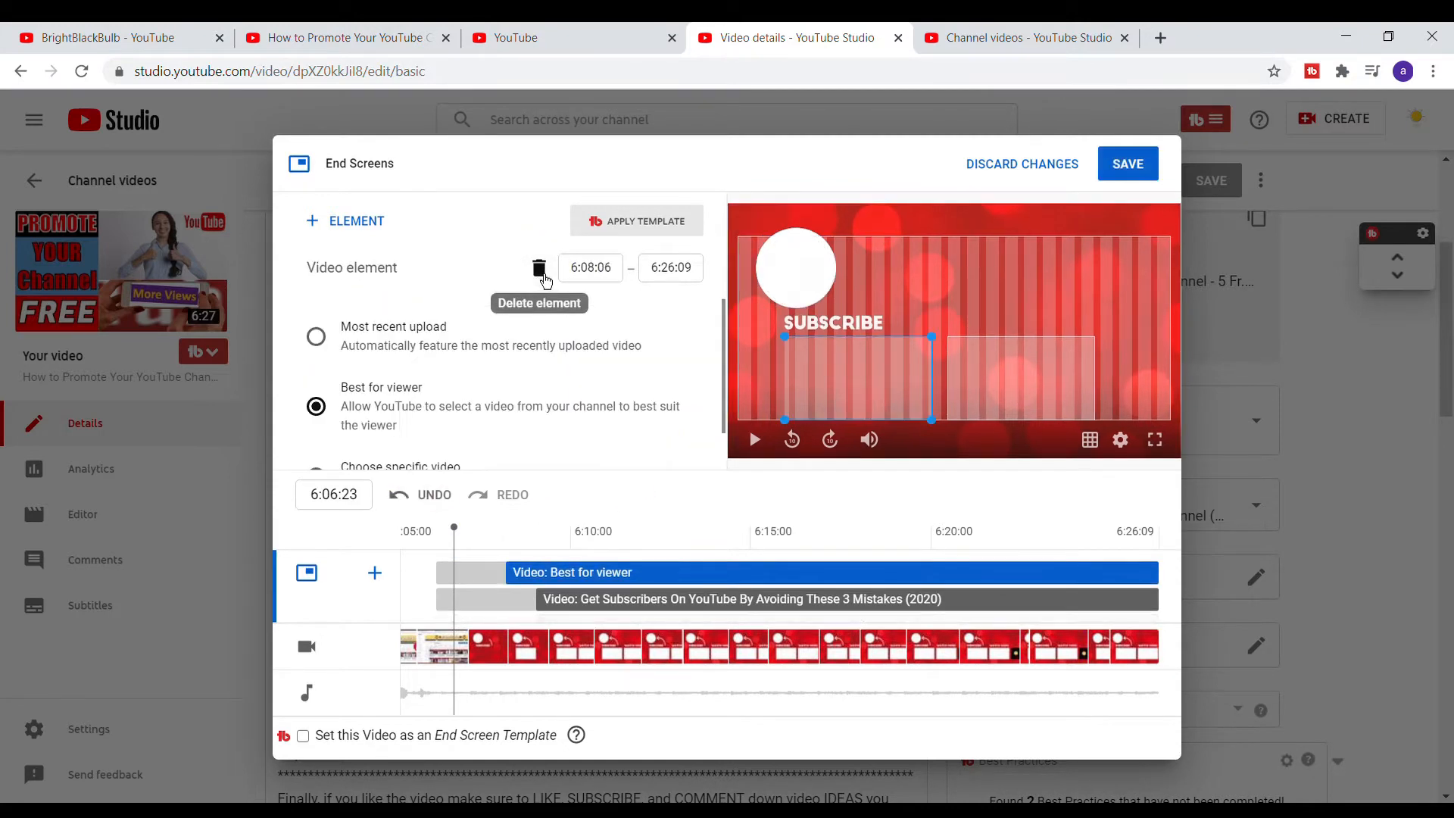
click(540, 269)
click(539, 269)
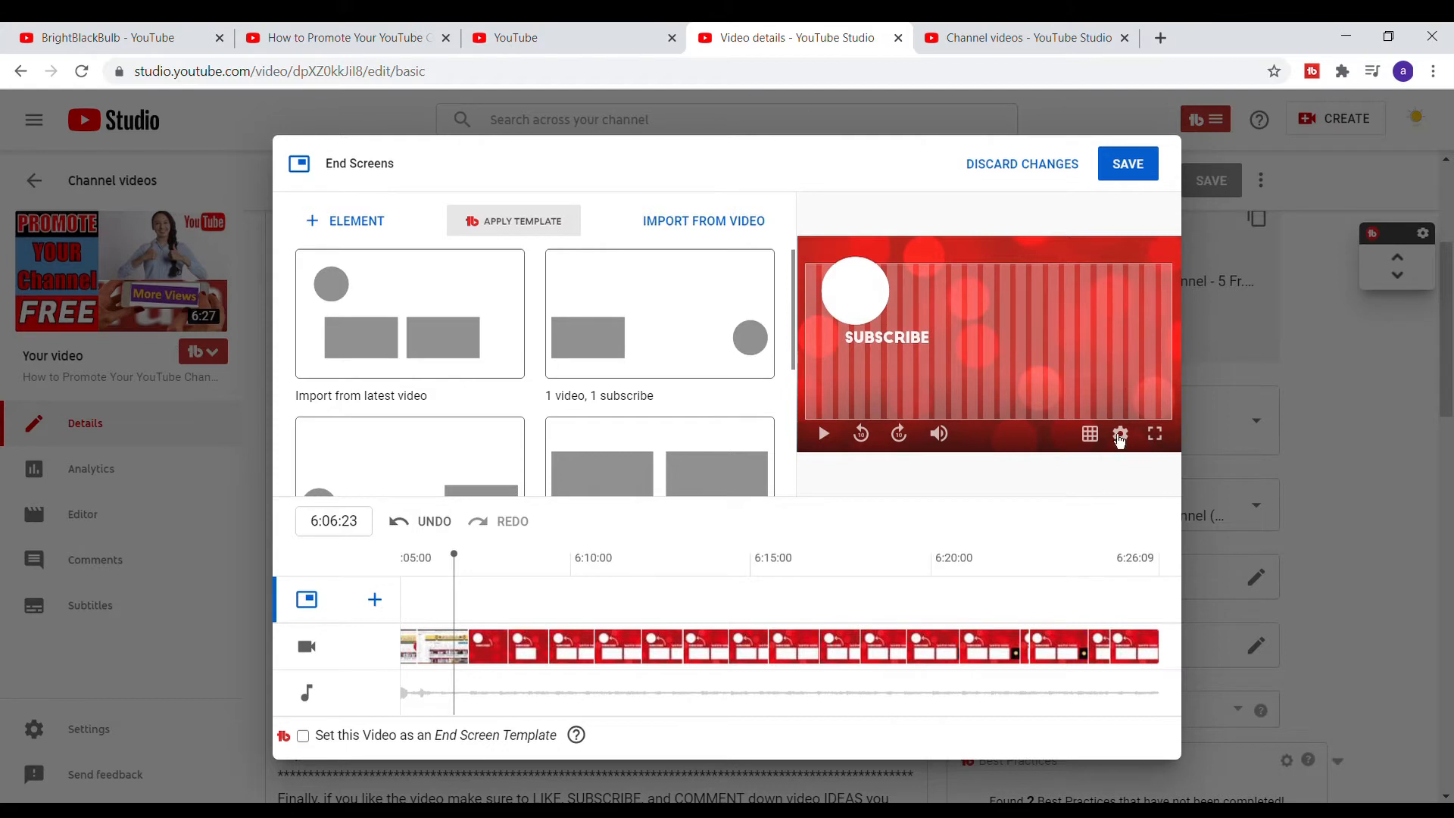
- Scroll through the available end screen layout templates
scroll(647, 443, down, 3)
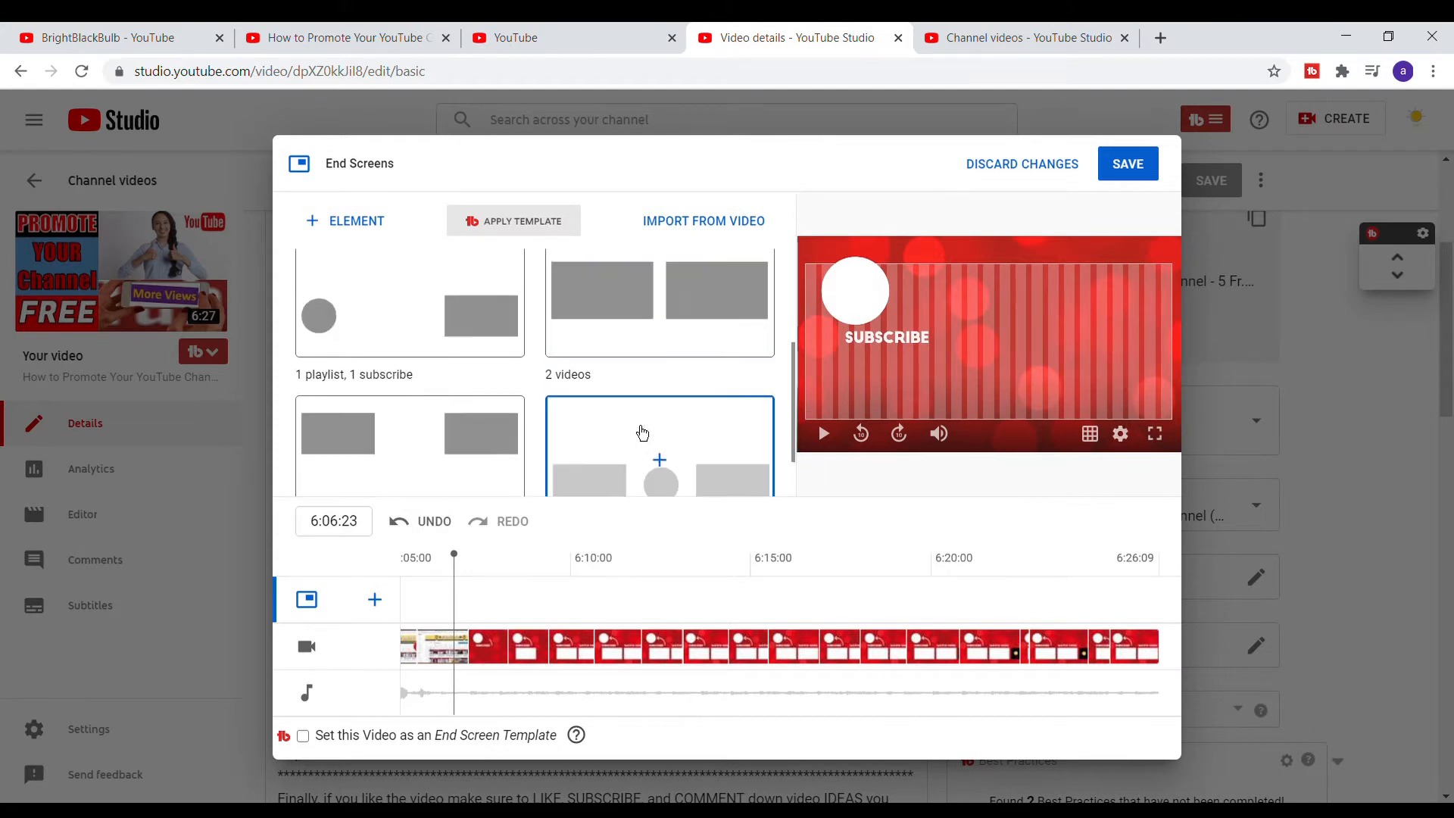
scroll(644, 428, down, 2)
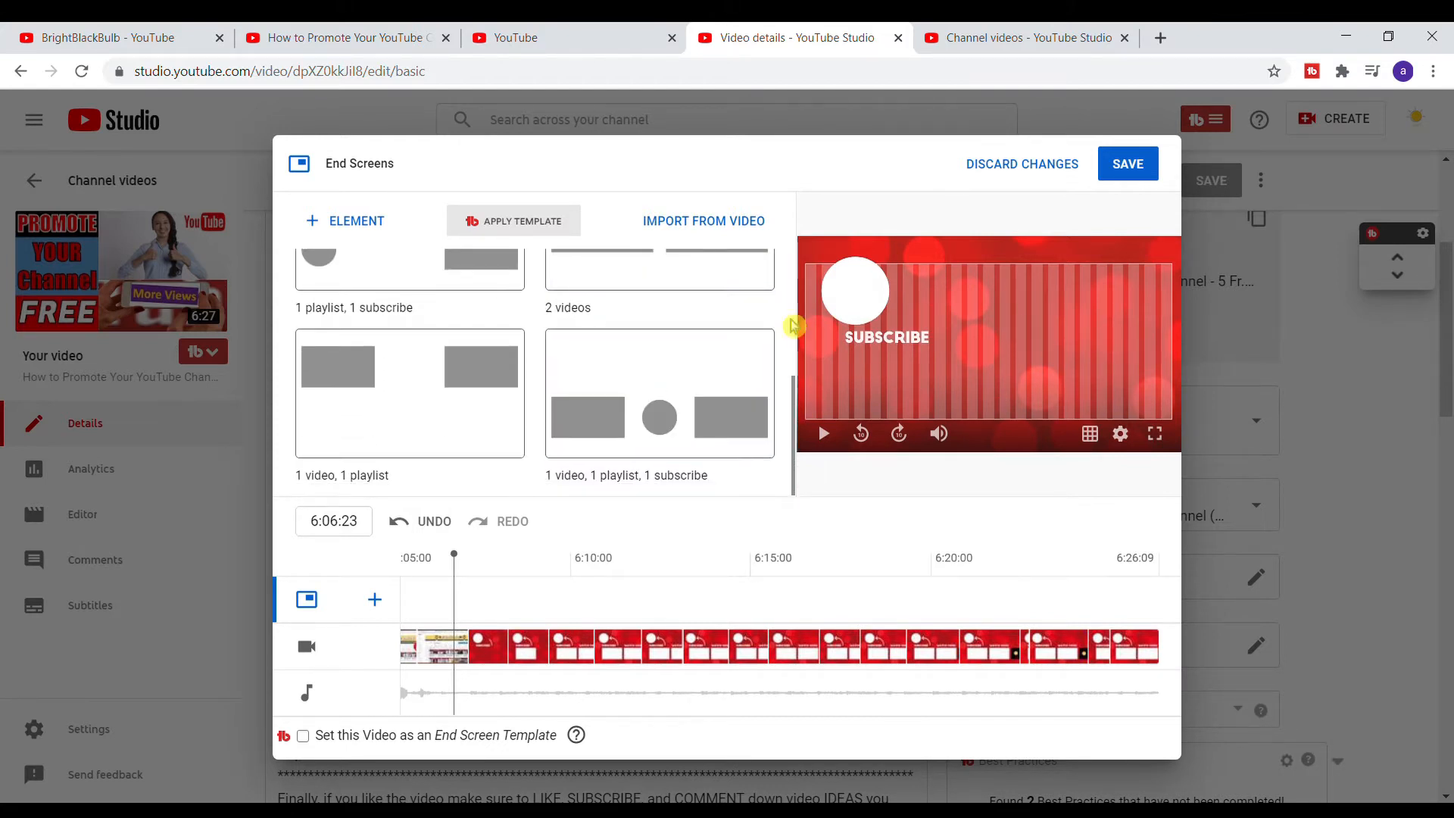
scroll(682, 367, up, 4)
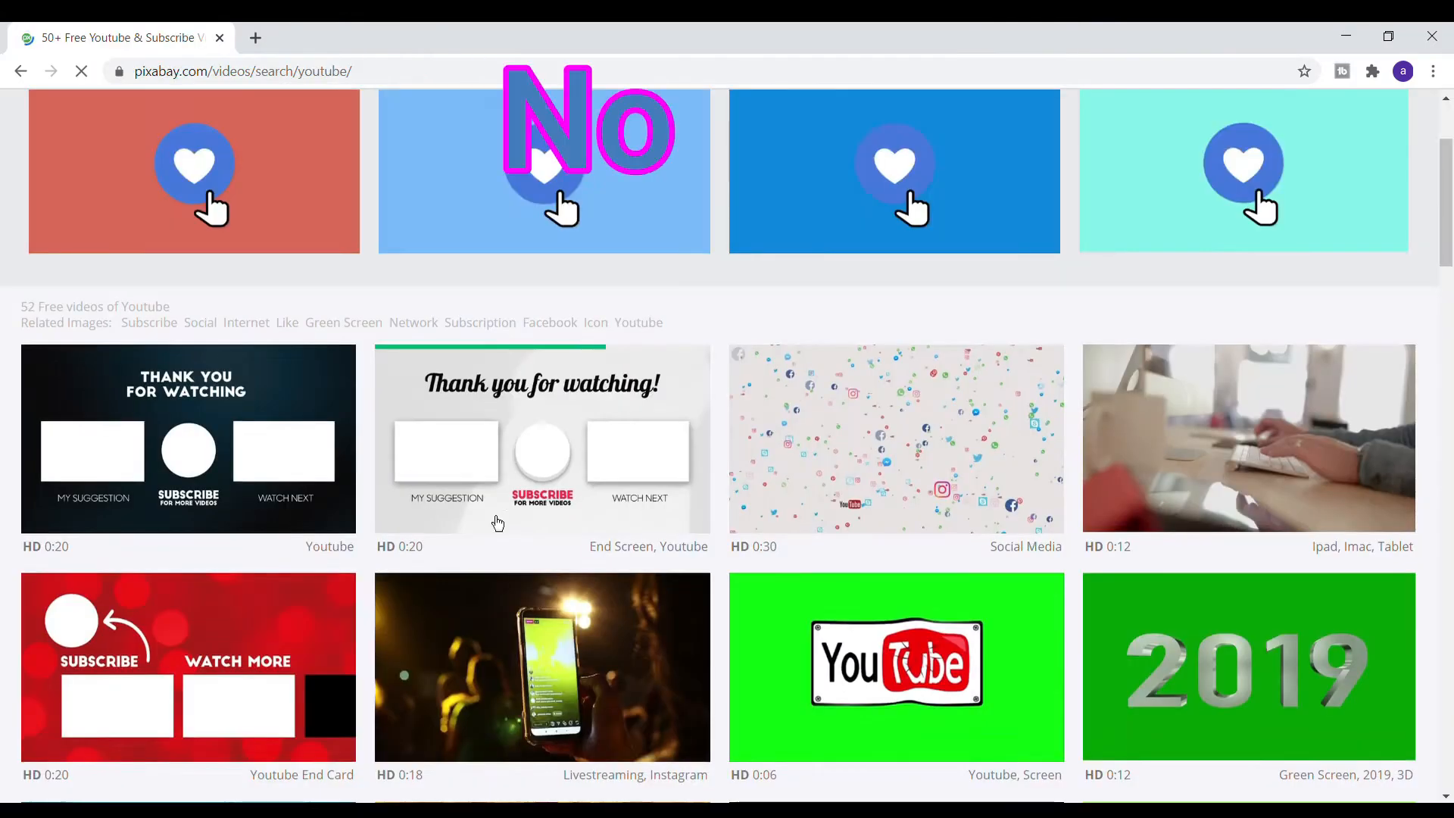
- Browse Pixabay's free YouTube video search results for end screen backgrounds
scroll(497, 523, down, 3)
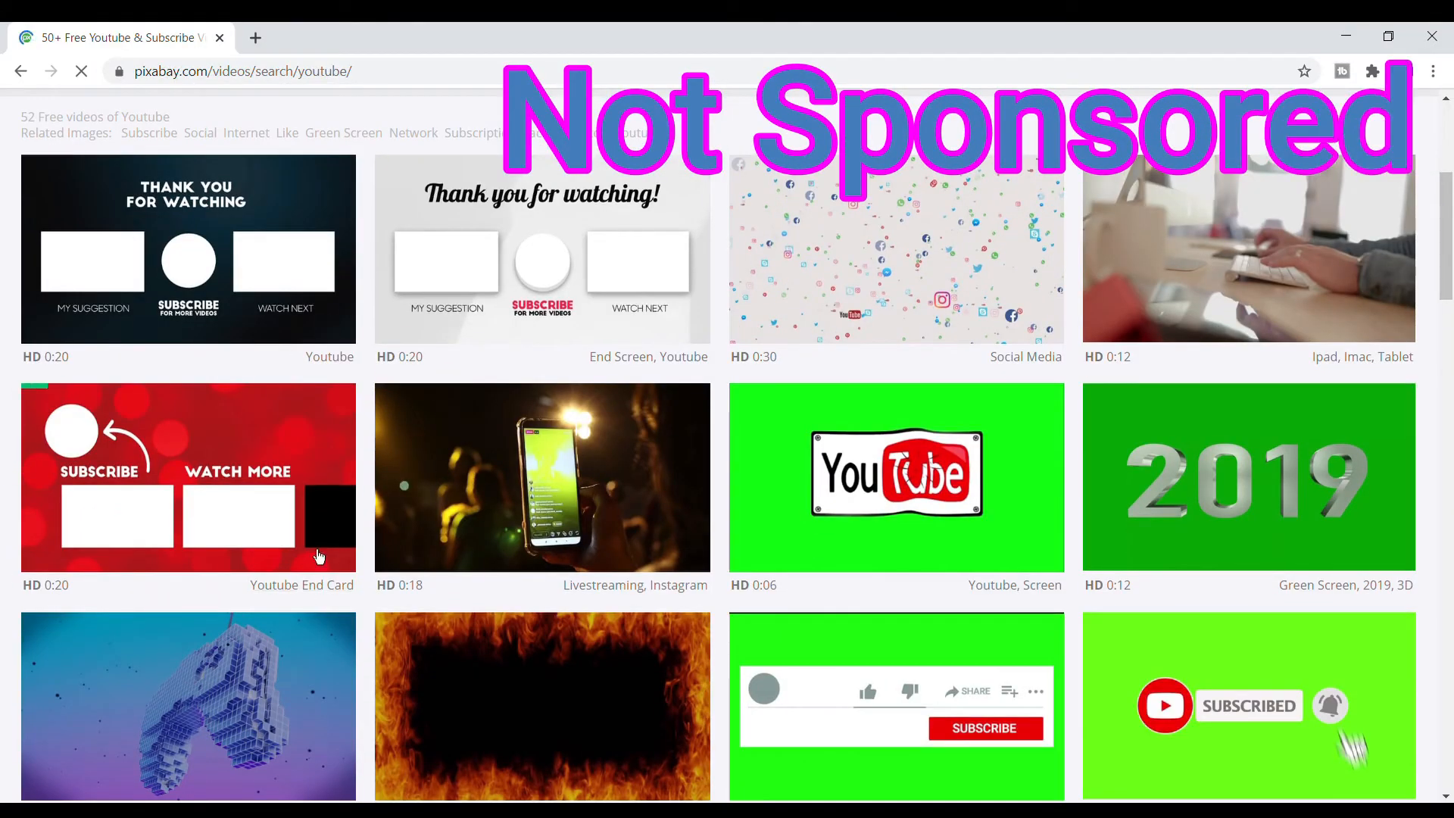
scroll(427, 362, down, 10)
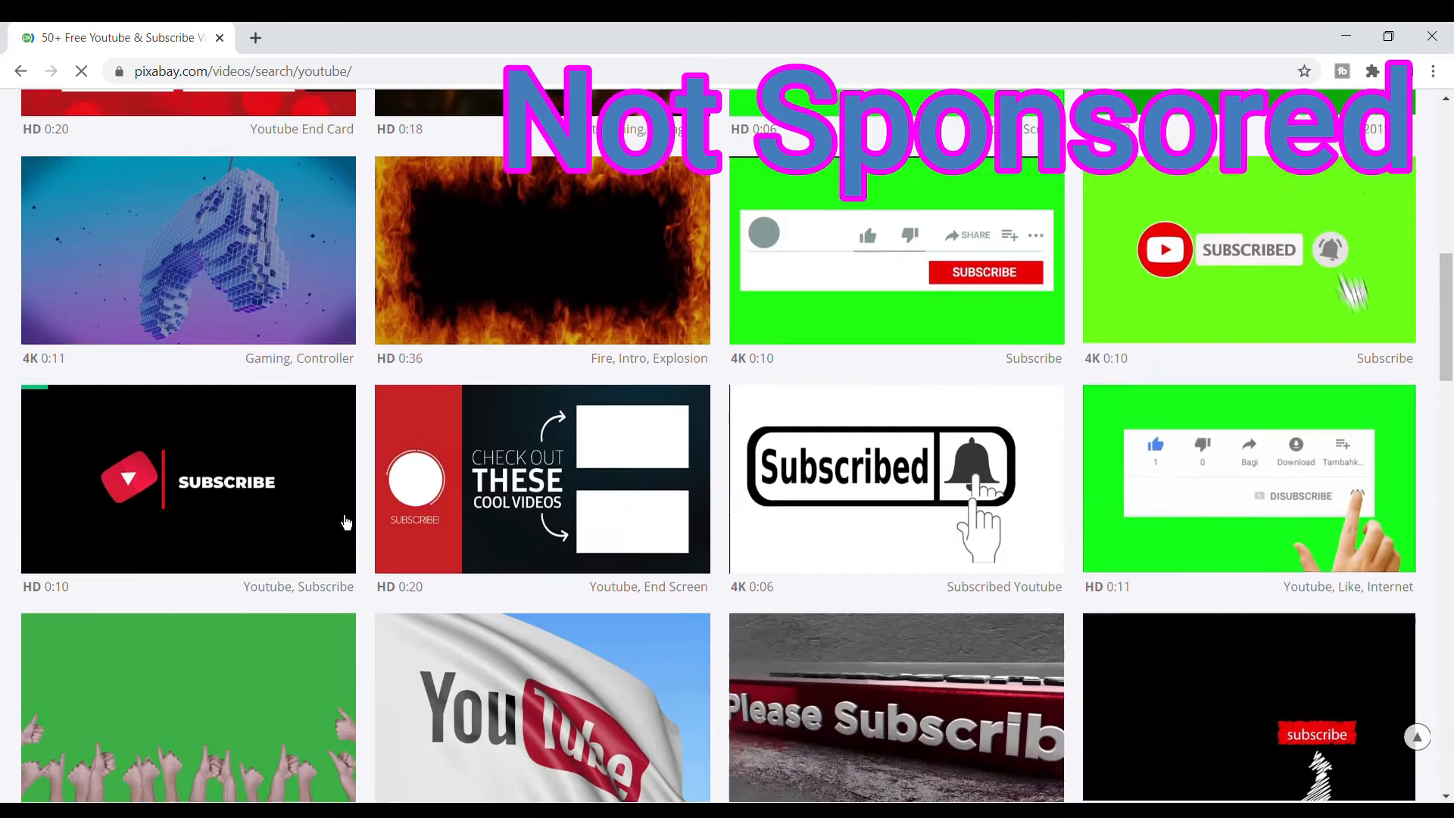
scroll(345, 521, down, 4)
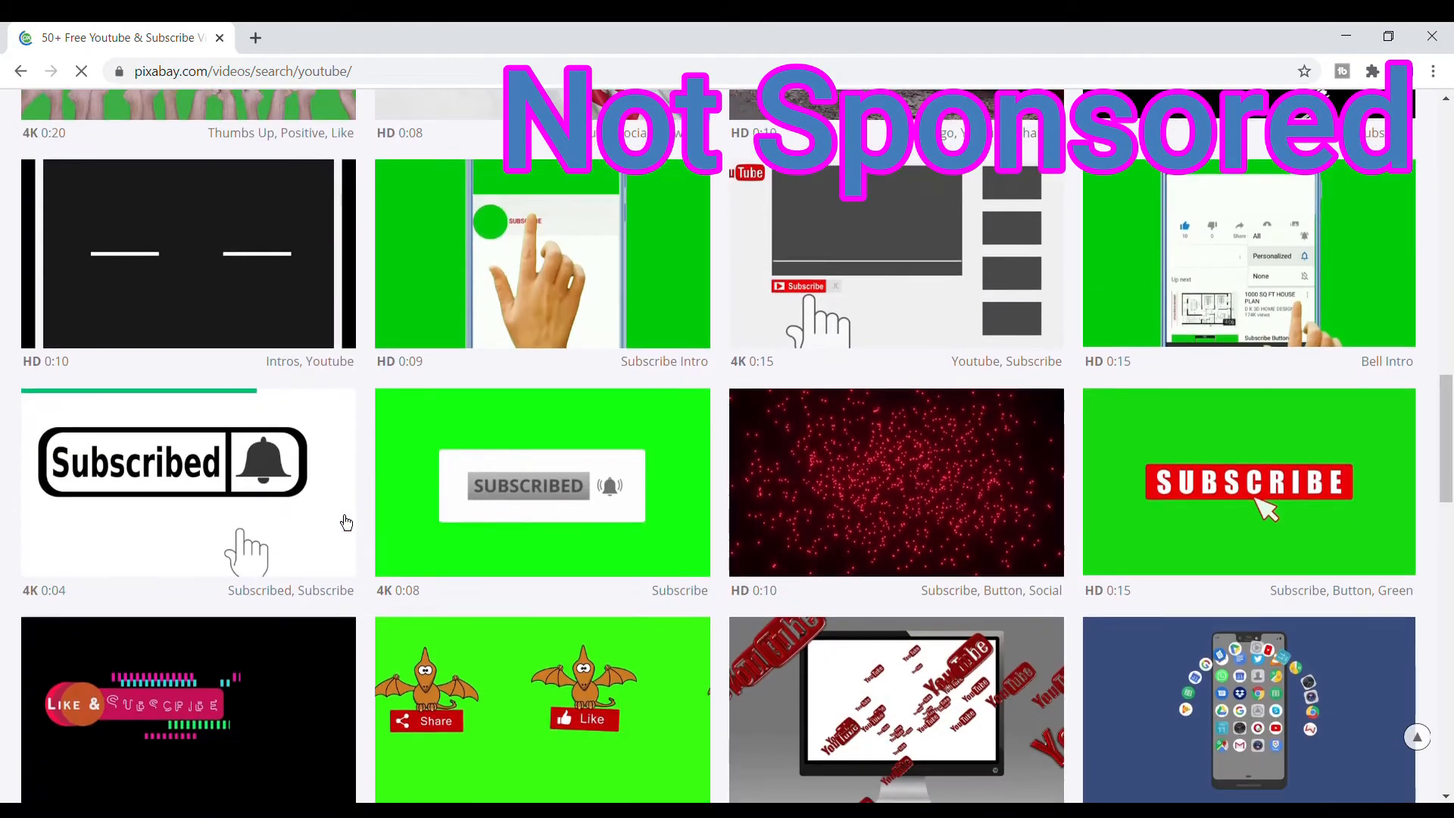
scroll(345, 521, up, 3)
scroll(344, 521, up, 3)
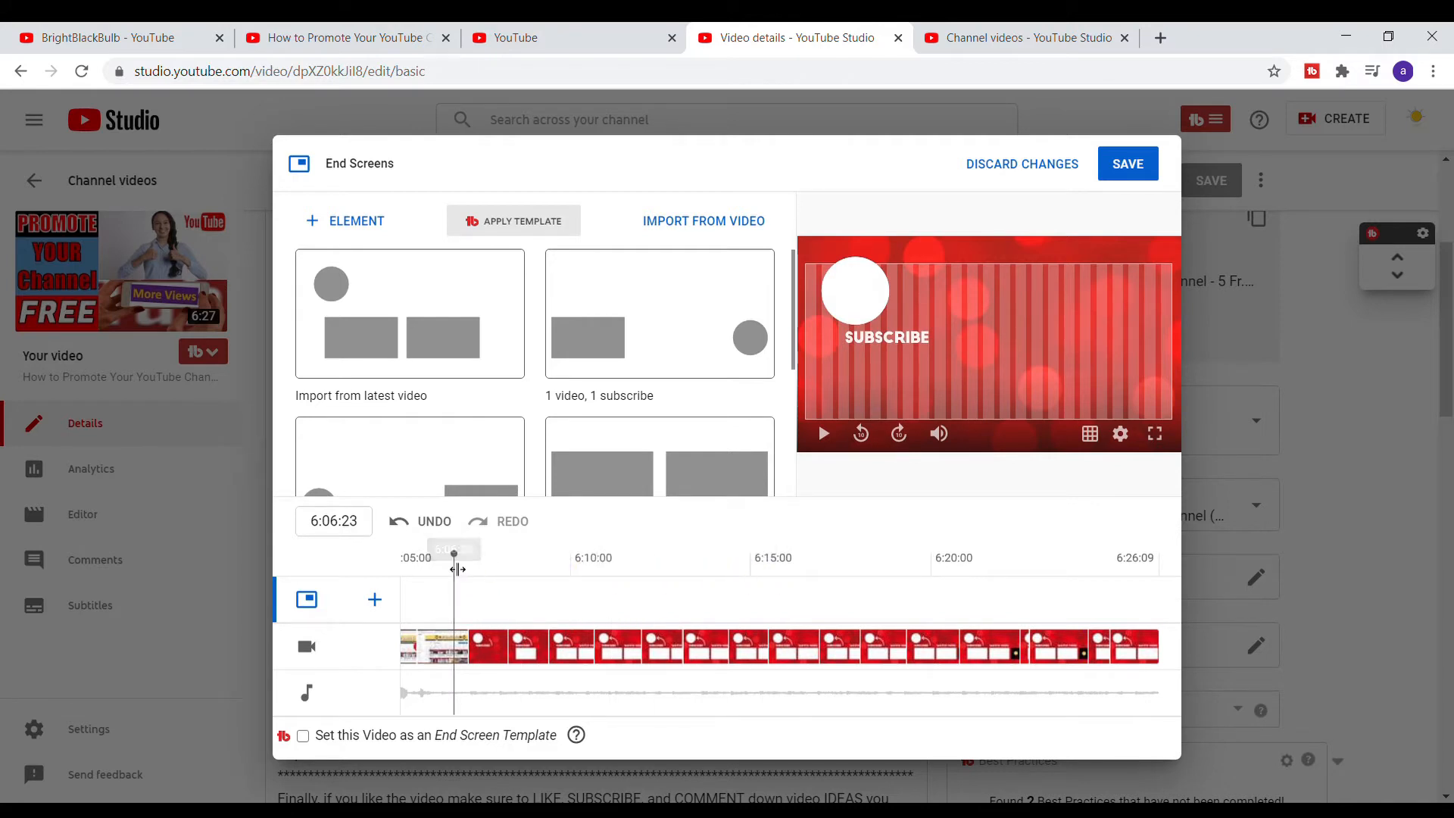
mouse_move(457, 568)
mouse_down()
mouse_move(990, 584)
mouse_move(480, 565)
mouse_up()
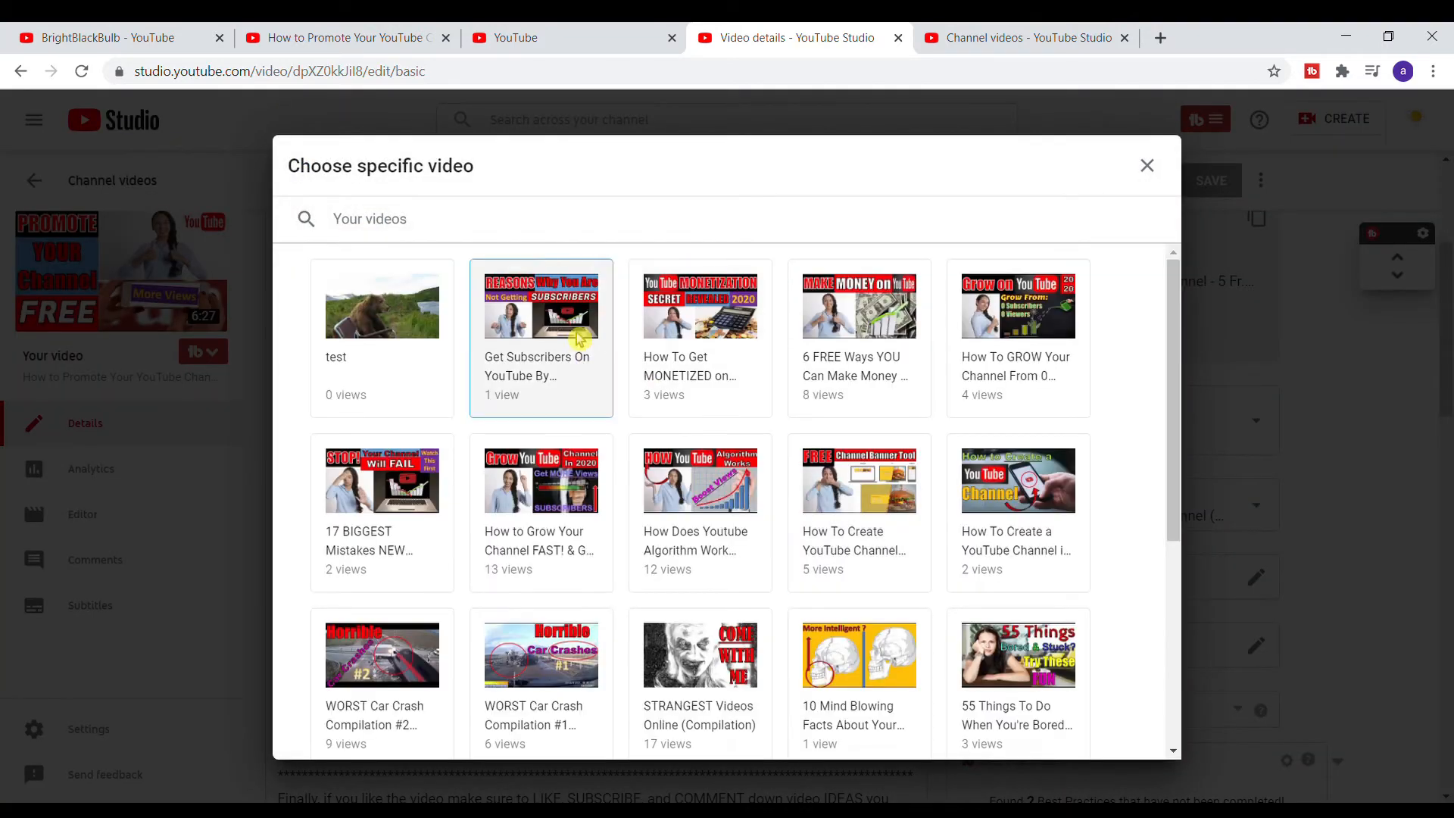
scroll(700, 545, down, 3)
scroll(700, 545, up, 3)
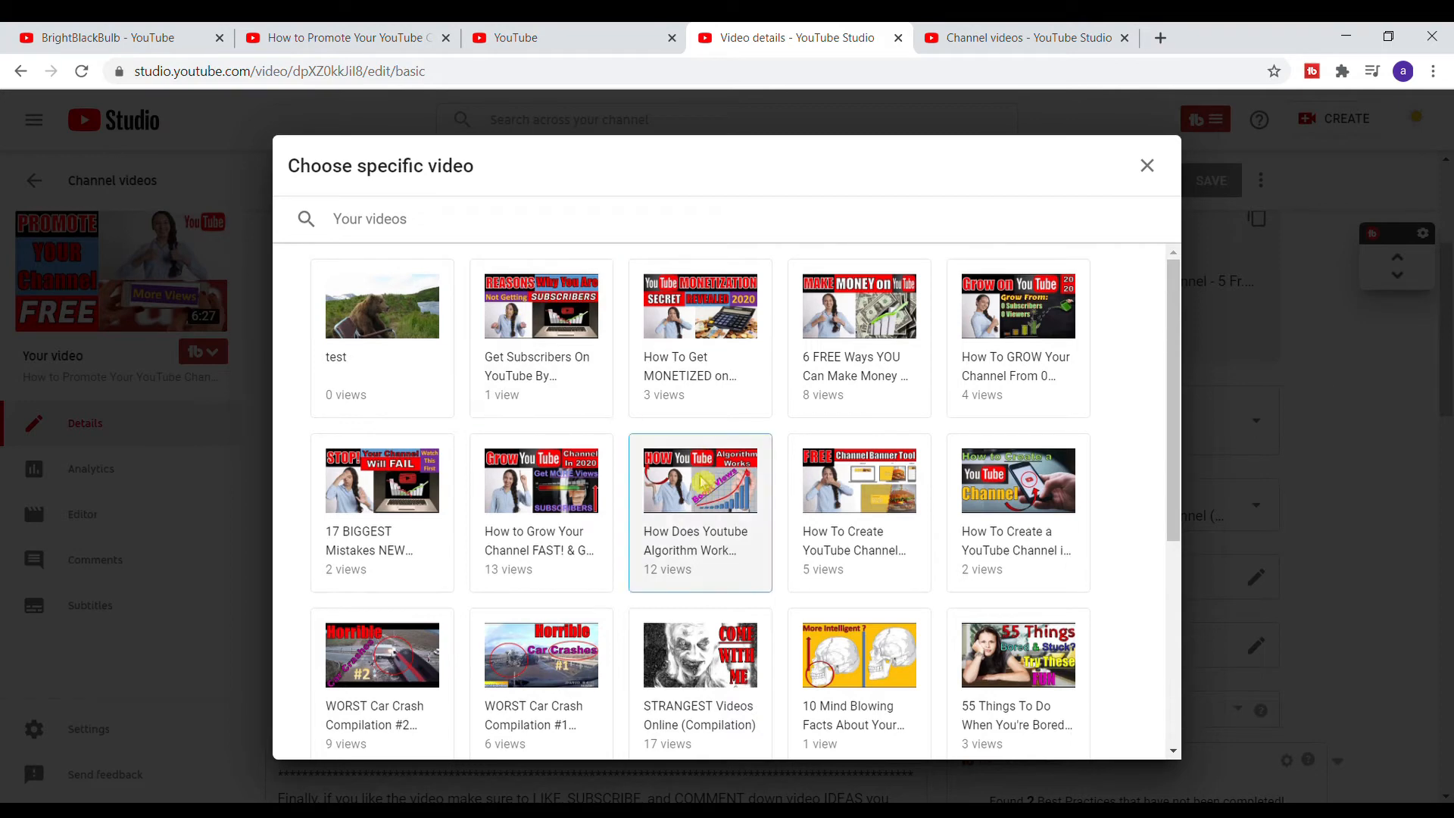
click(700, 343)
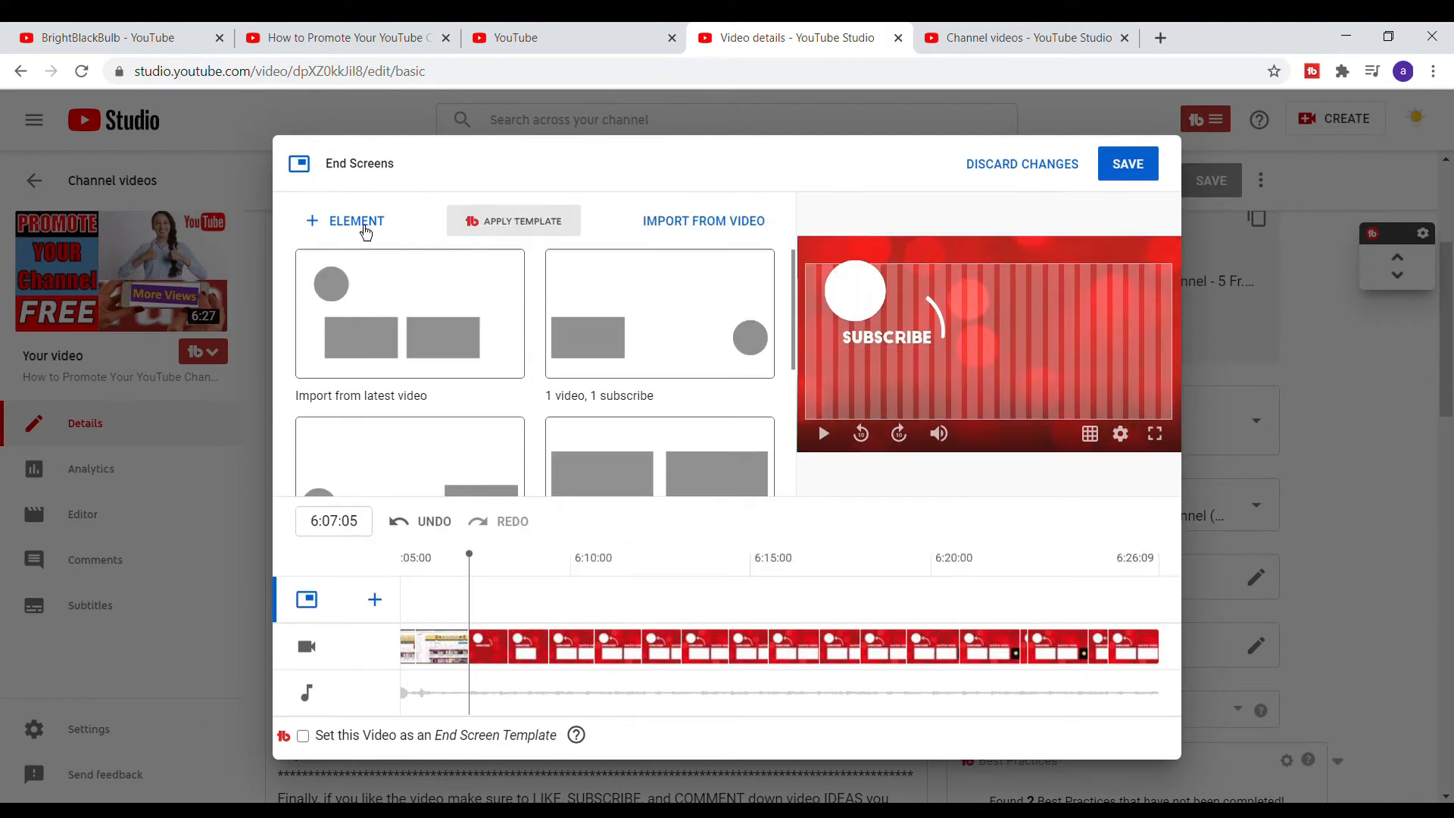
- Review the available end screen element types and scroll through the layout templates
click(345, 231)
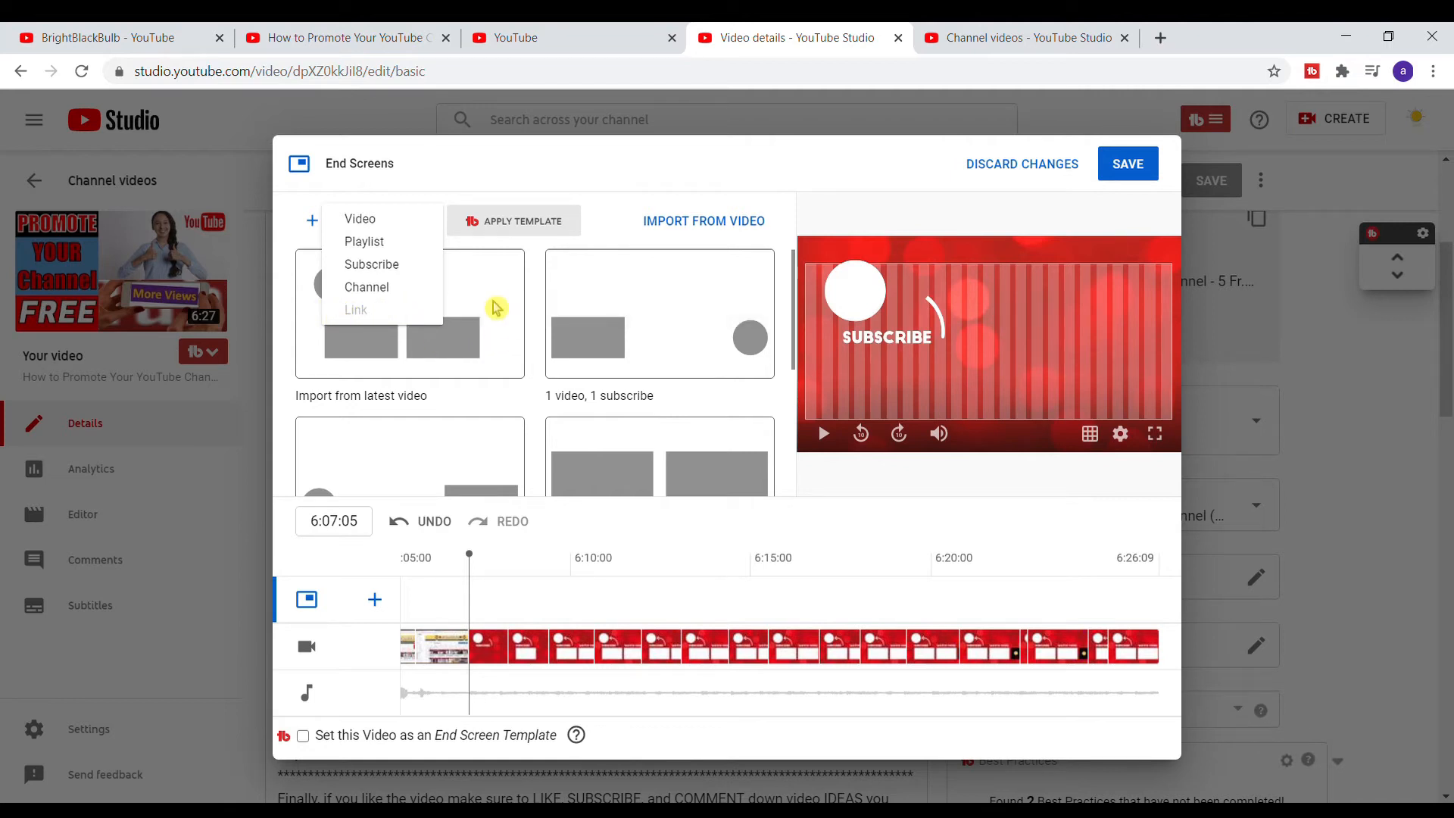
click(528, 167)
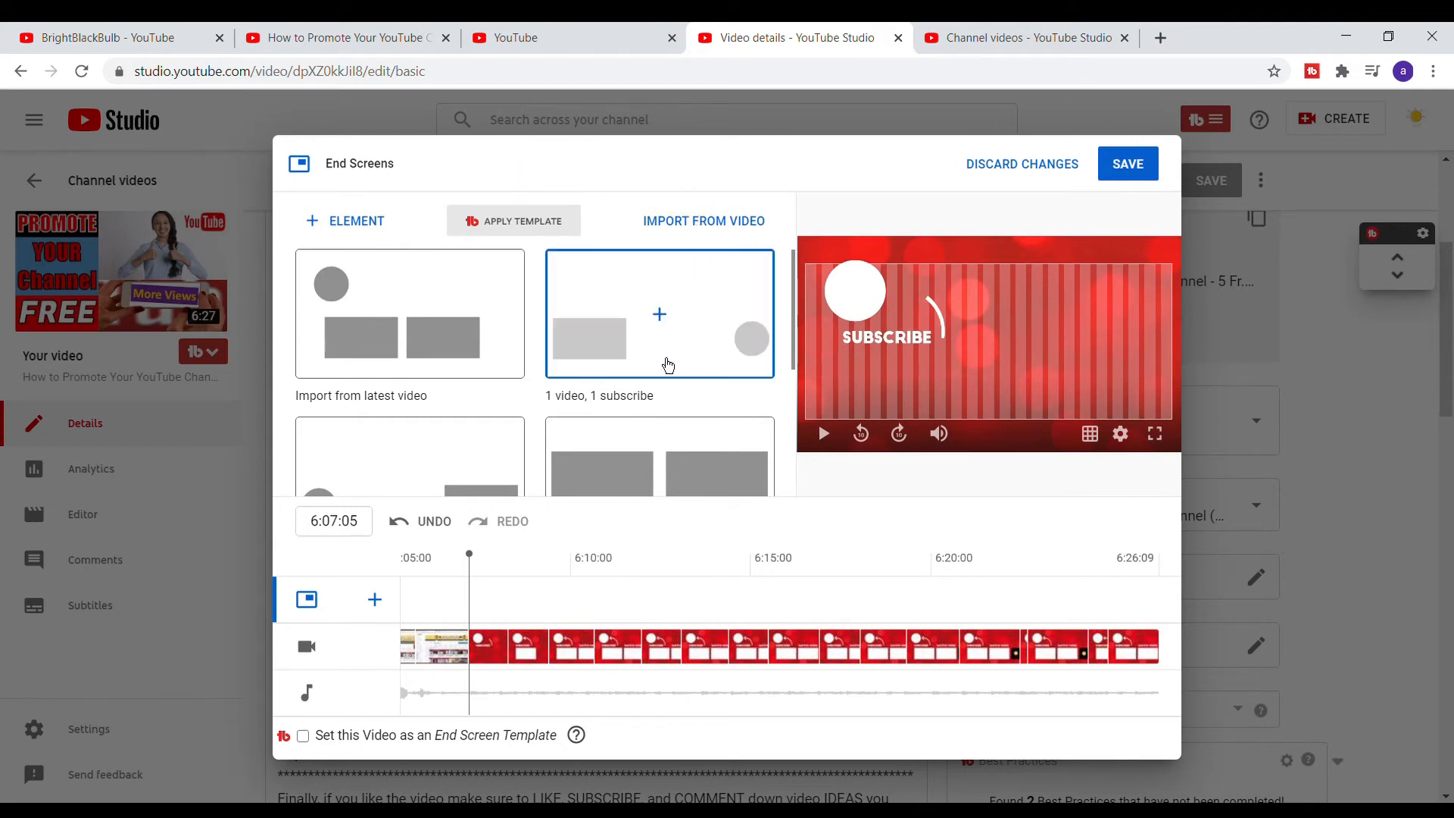
scroll(750, 377, down, 3)
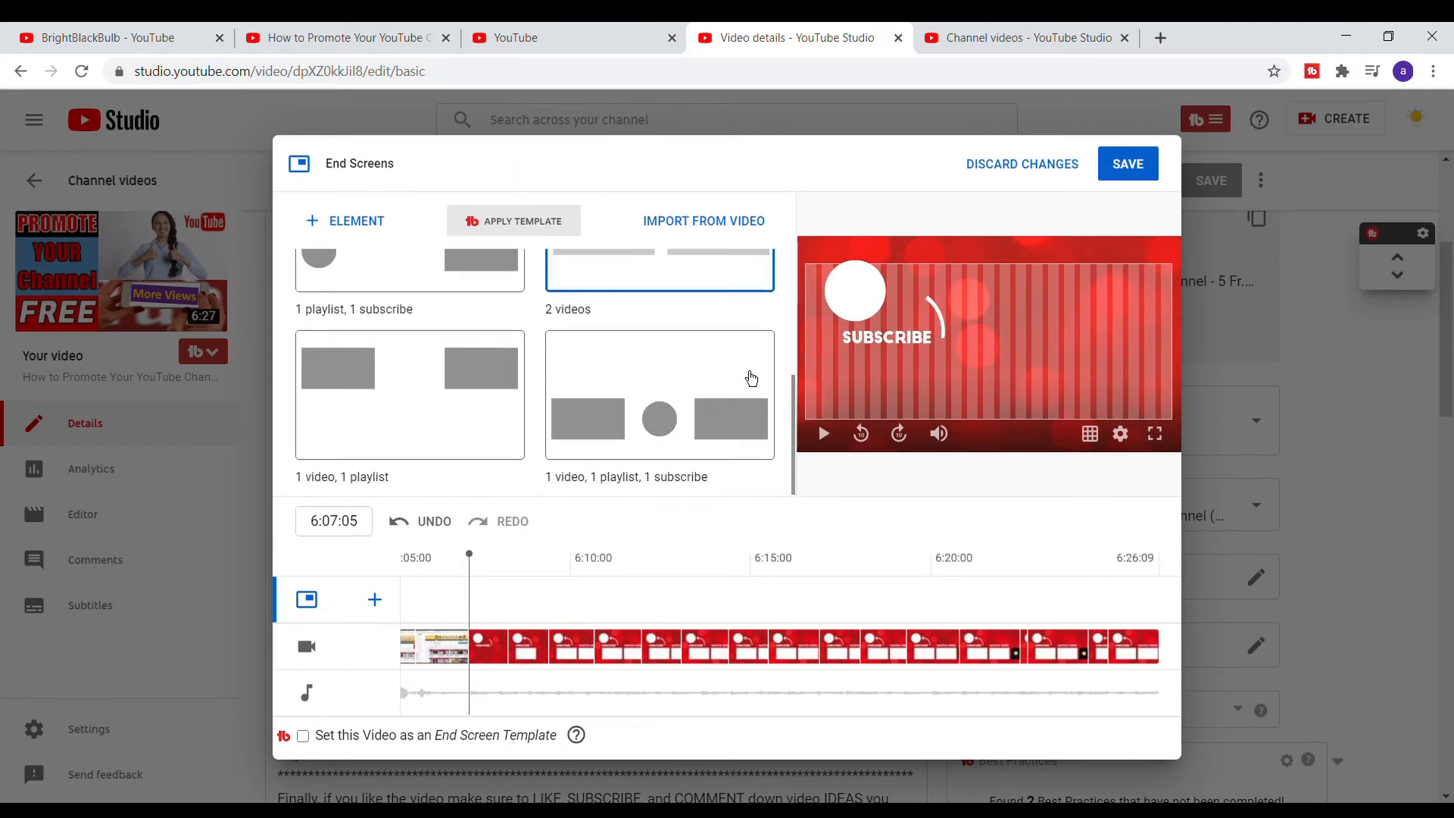
scroll(775, 365, up, 2)
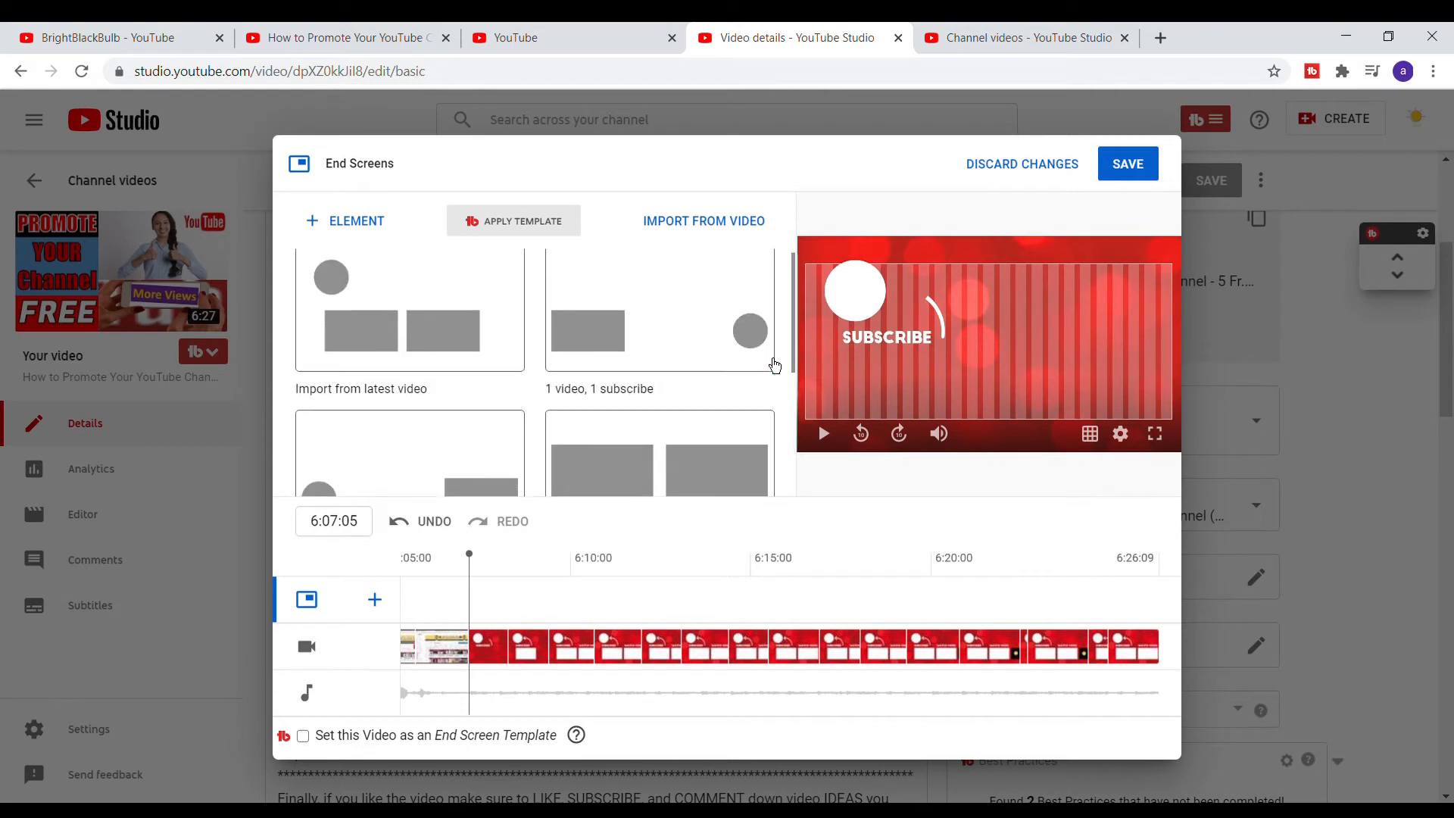
scroll(775, 366, down, 2)
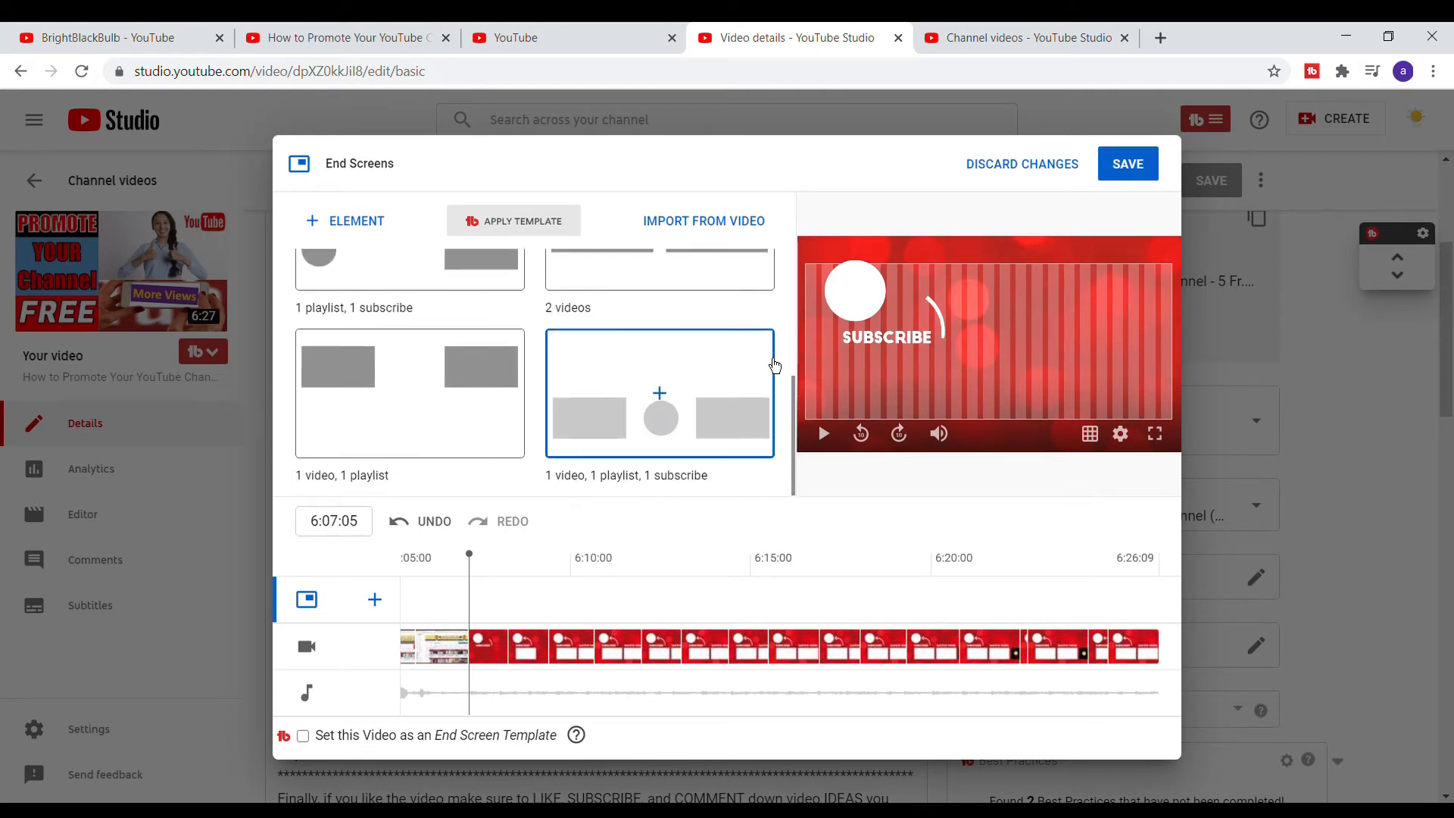
scroll(731, 387, up, 4)
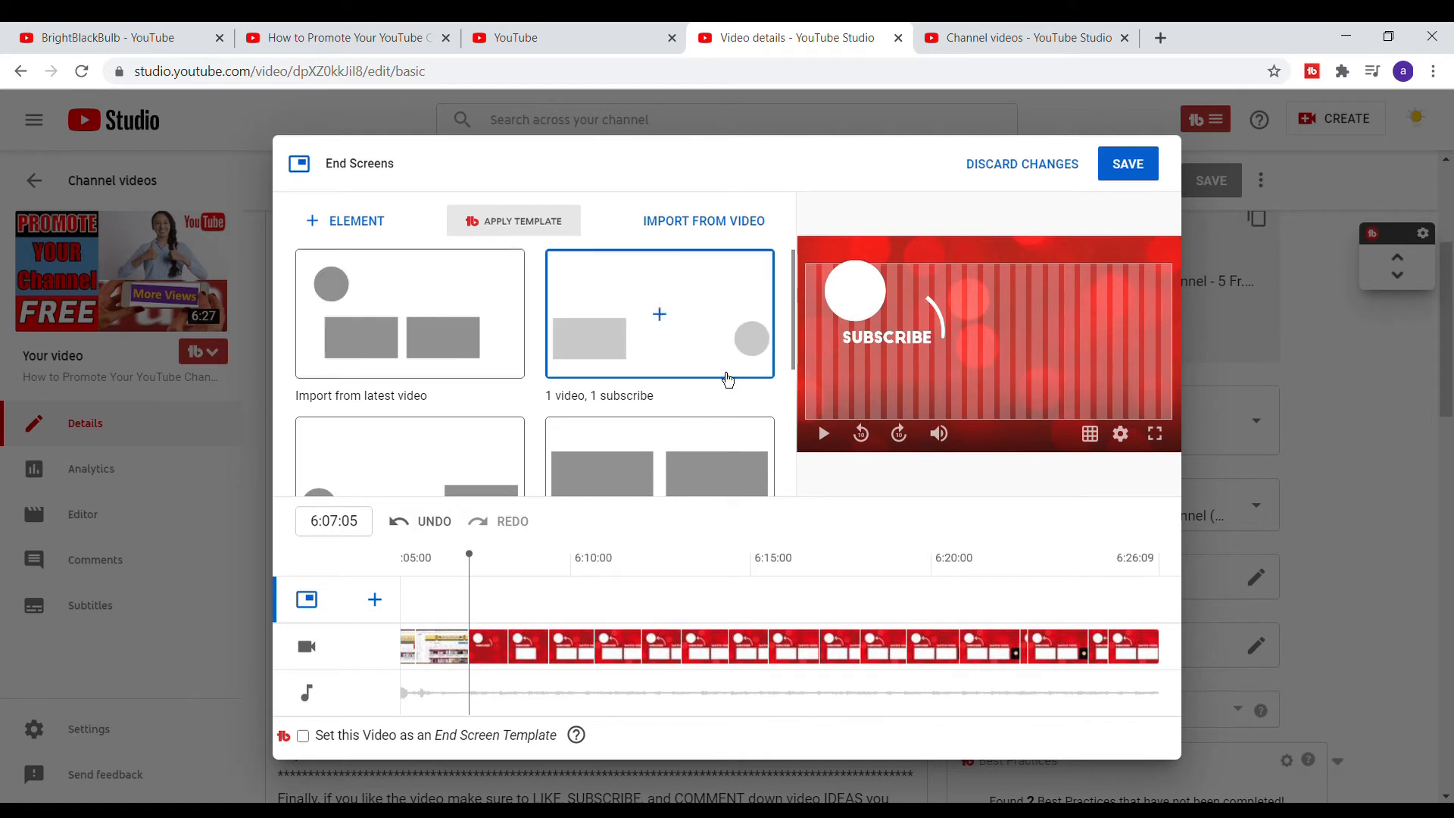
scroll(718, 431, down, 3)
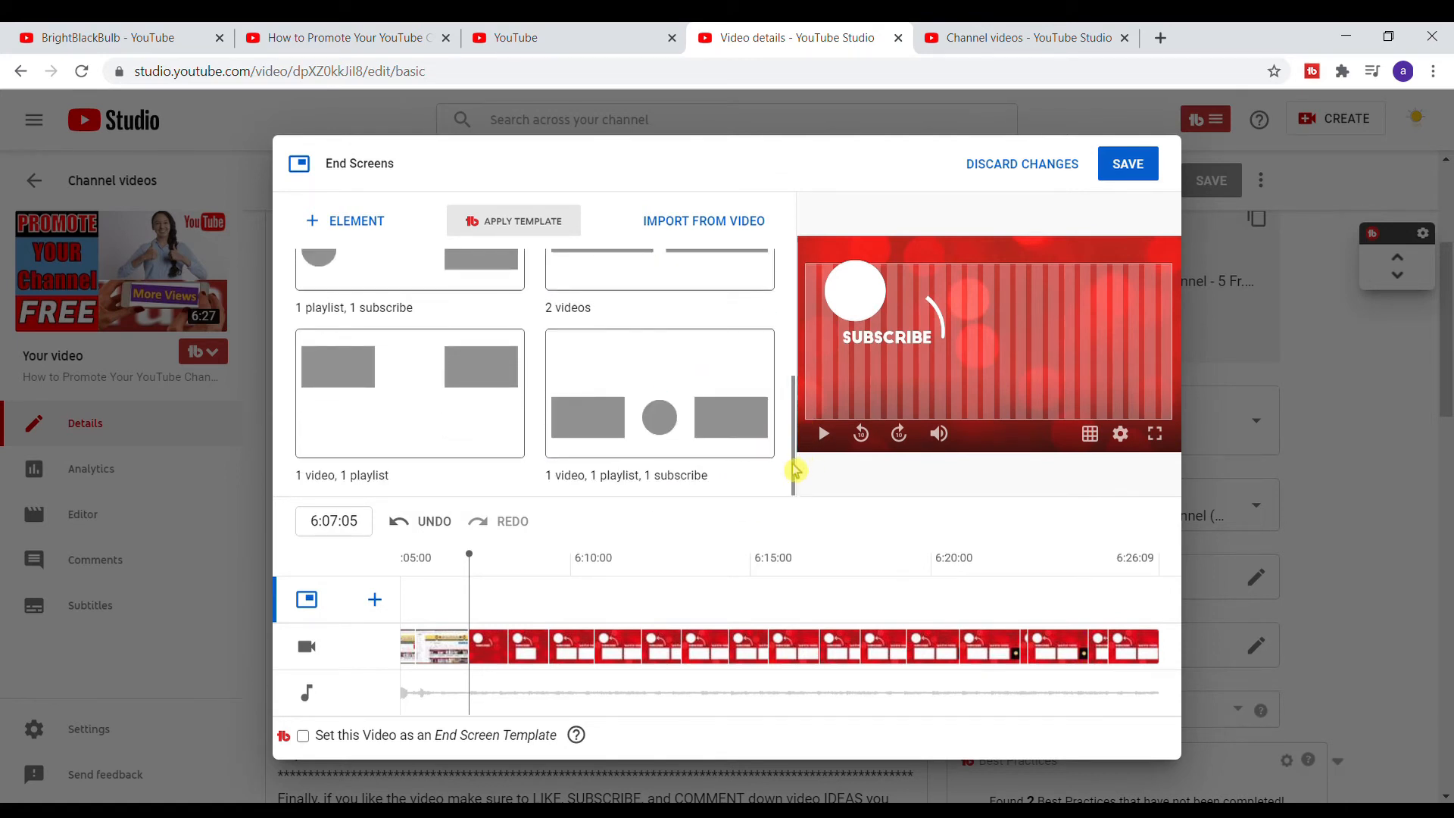
scroll(630, 457, up, 3)
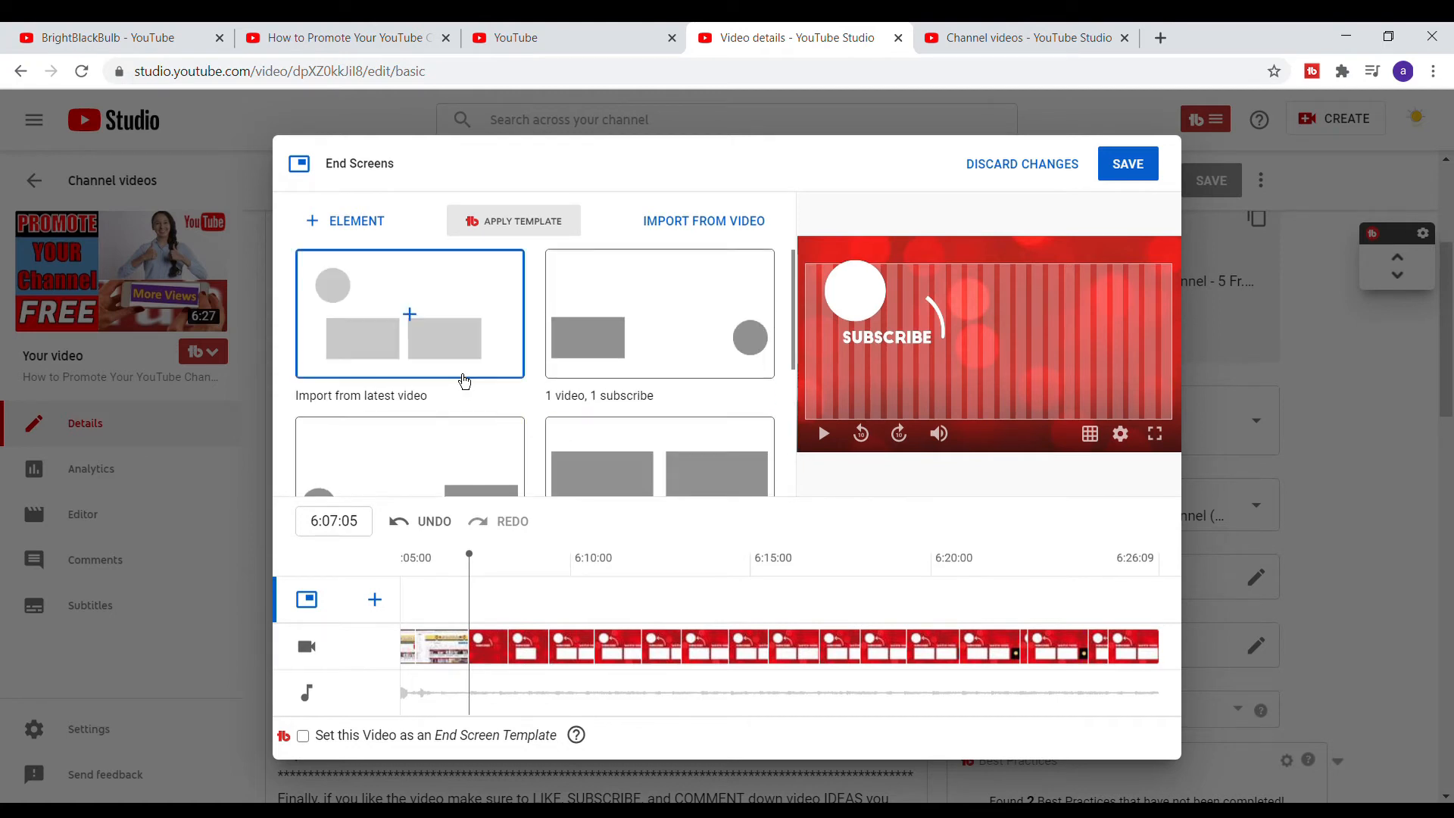
scroll(520, 393, down, 3)
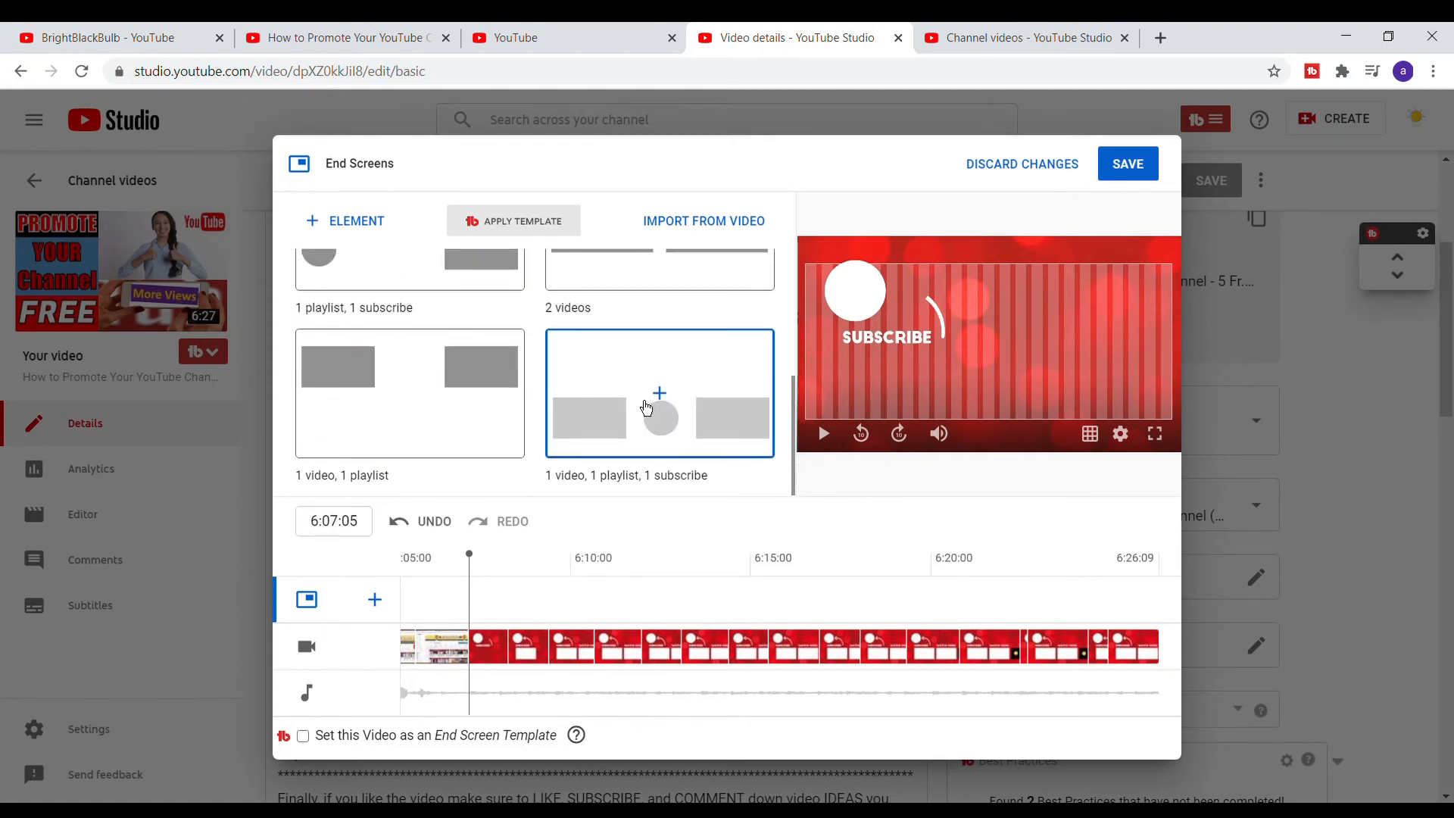
scroll(727, 429, up, 1)
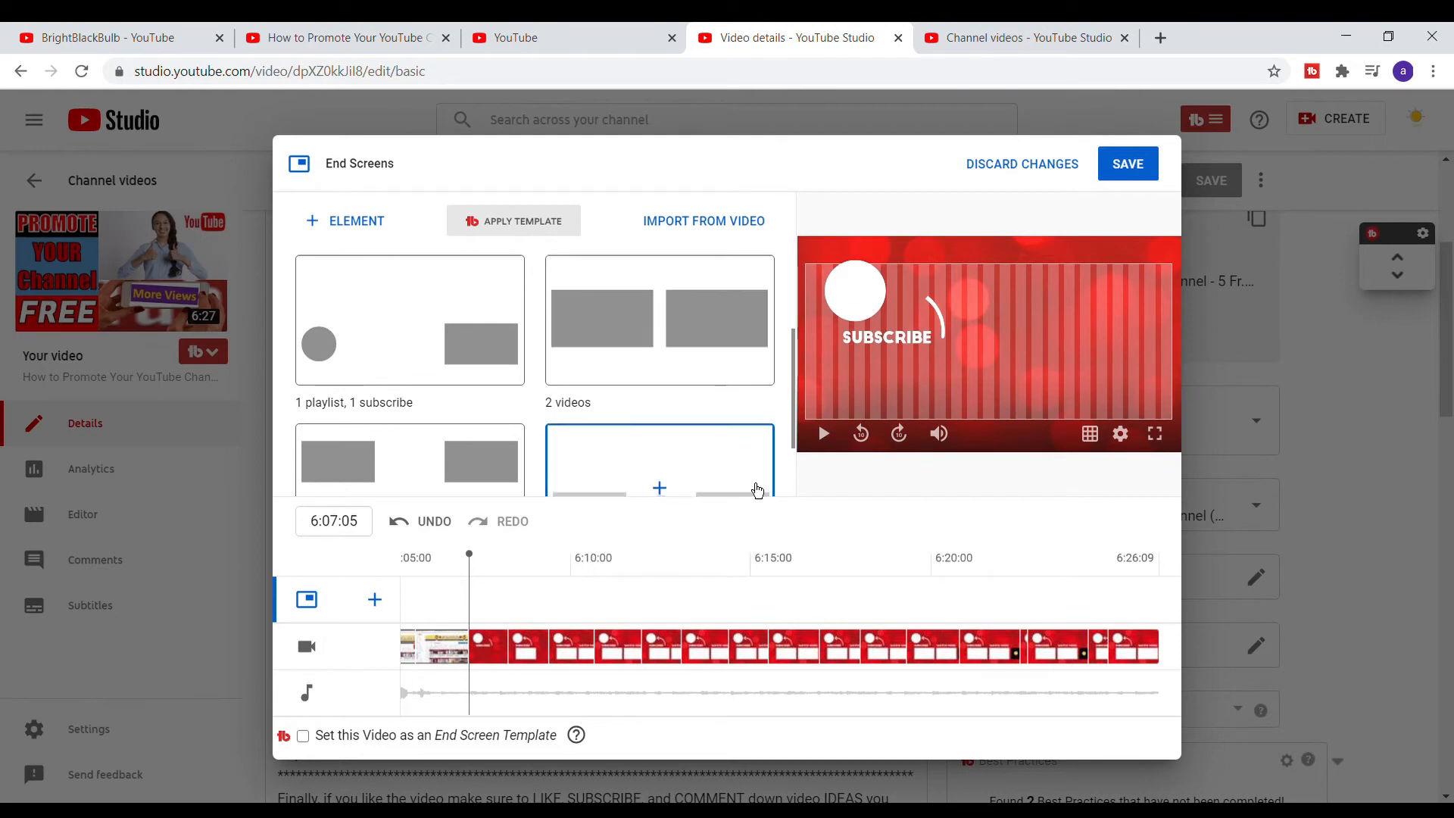
scroll(739, 436, down, 1)
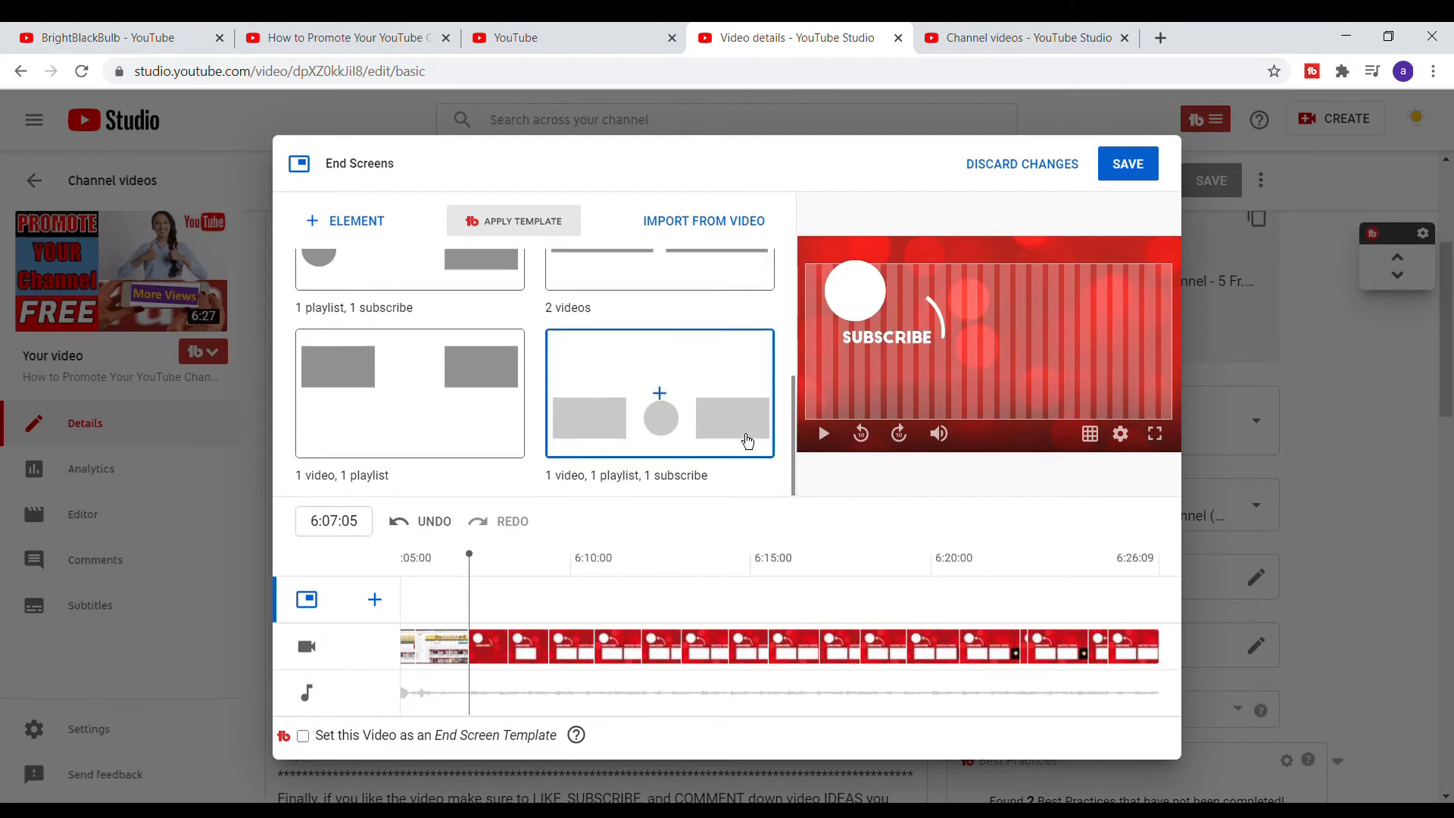
- Apply the '2 videos' end screen template and select the right video element as most recent upload
click(683, 282)
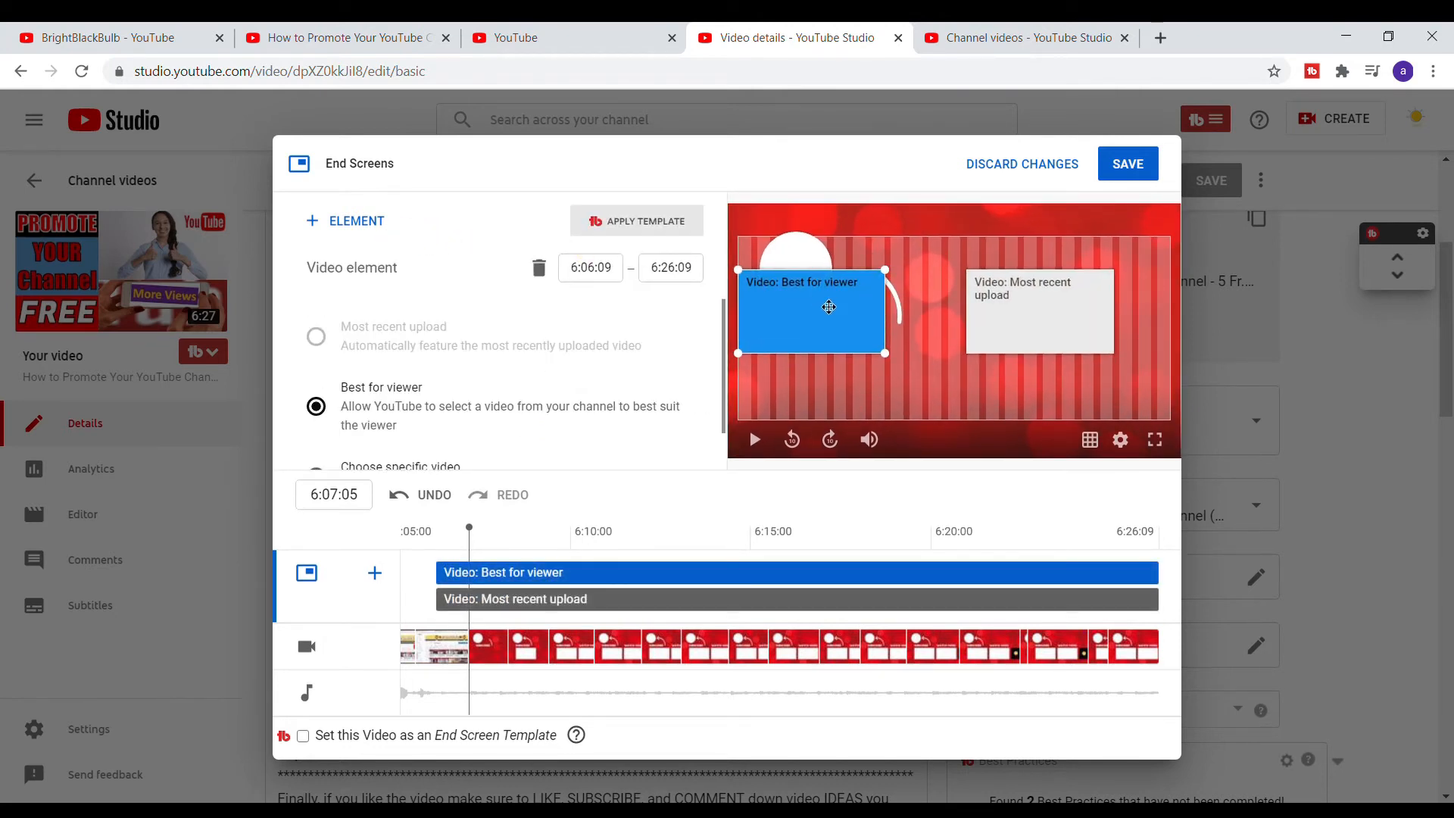
click(1036, 325)
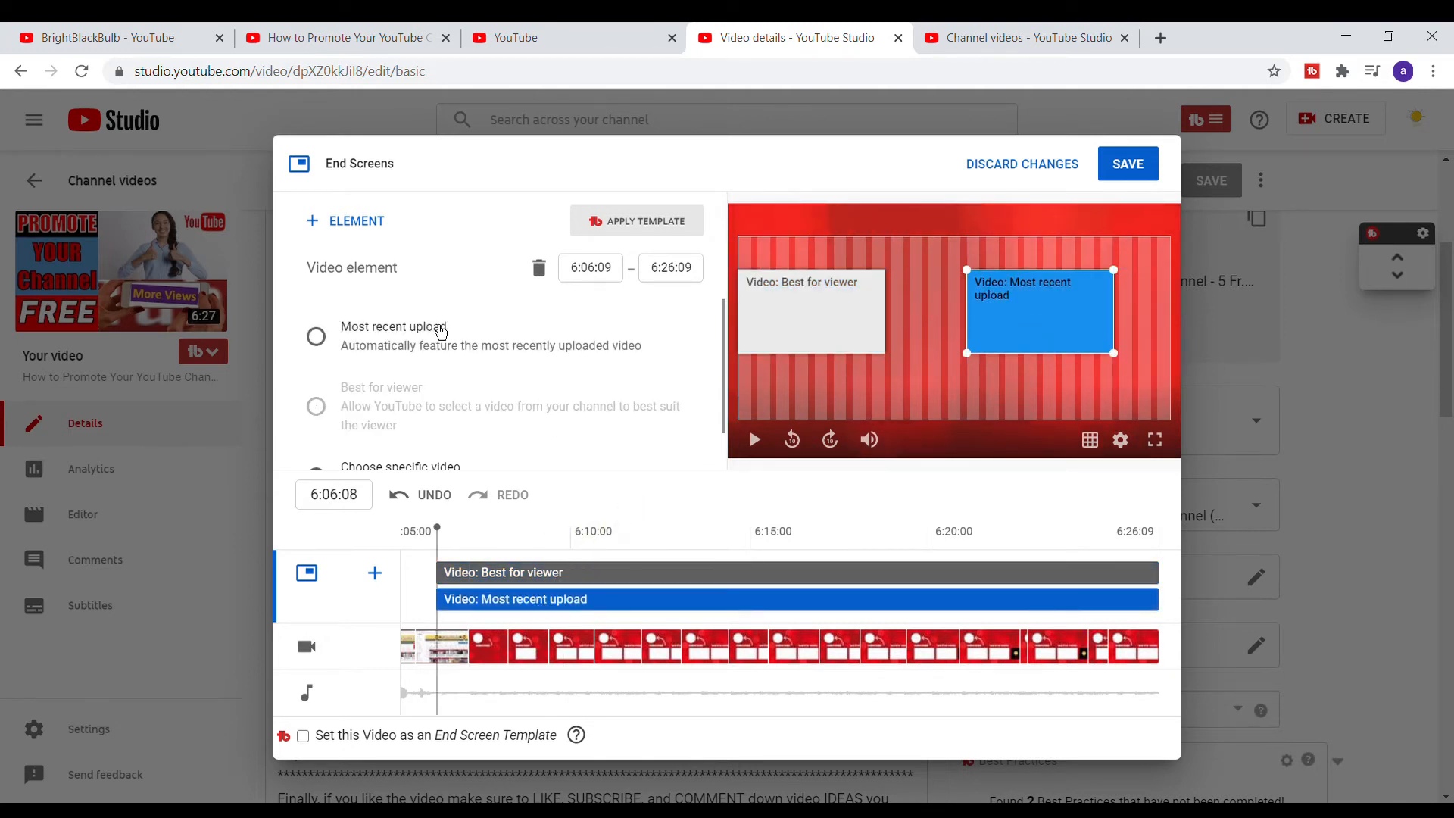
click(318, 337)
- Set the right video element to the specific video 'How to Promote Your YouTube Channel 5 FREE Ways'
scroll(390, 360, down, 1)
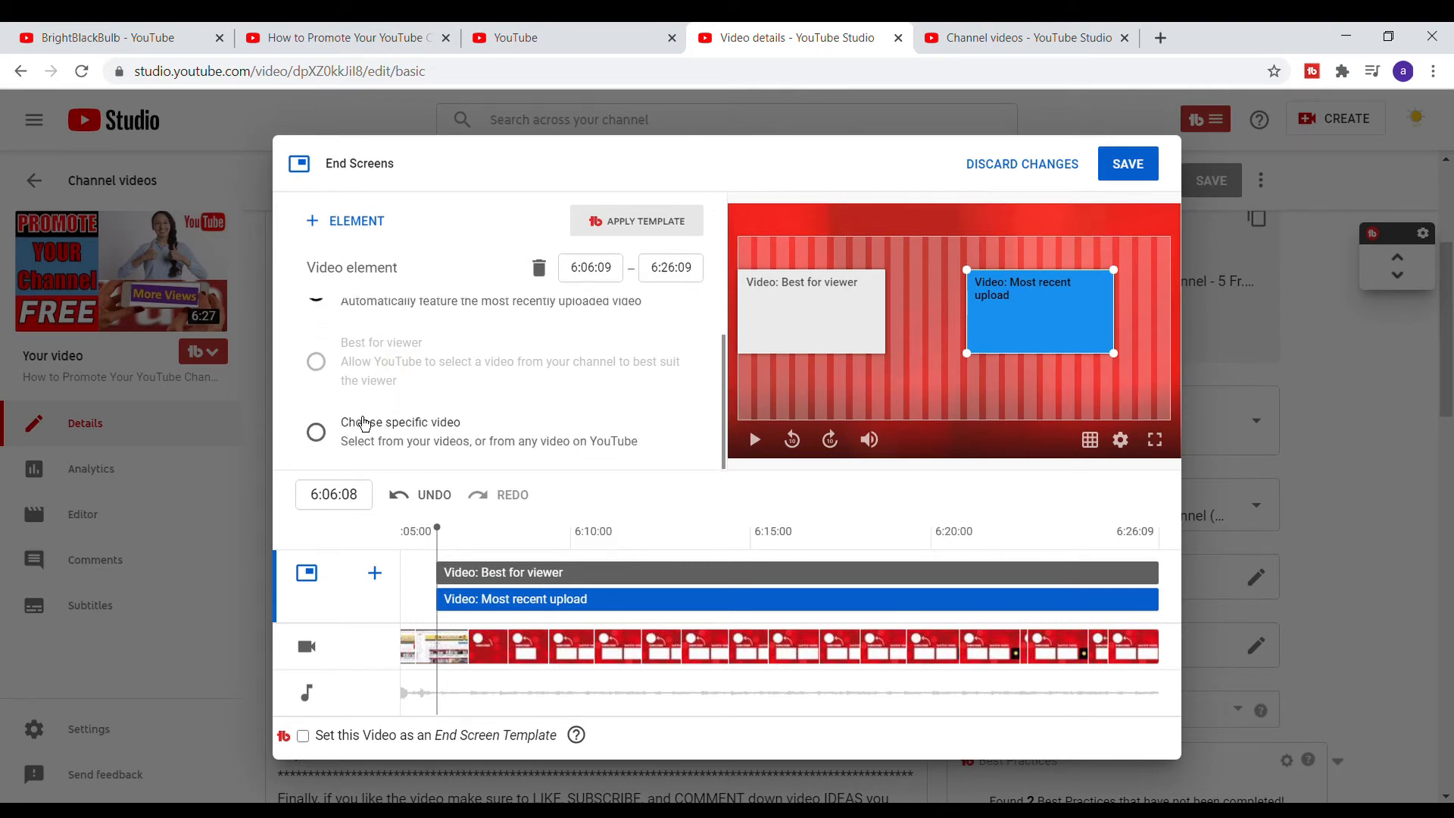
click(477, 444)
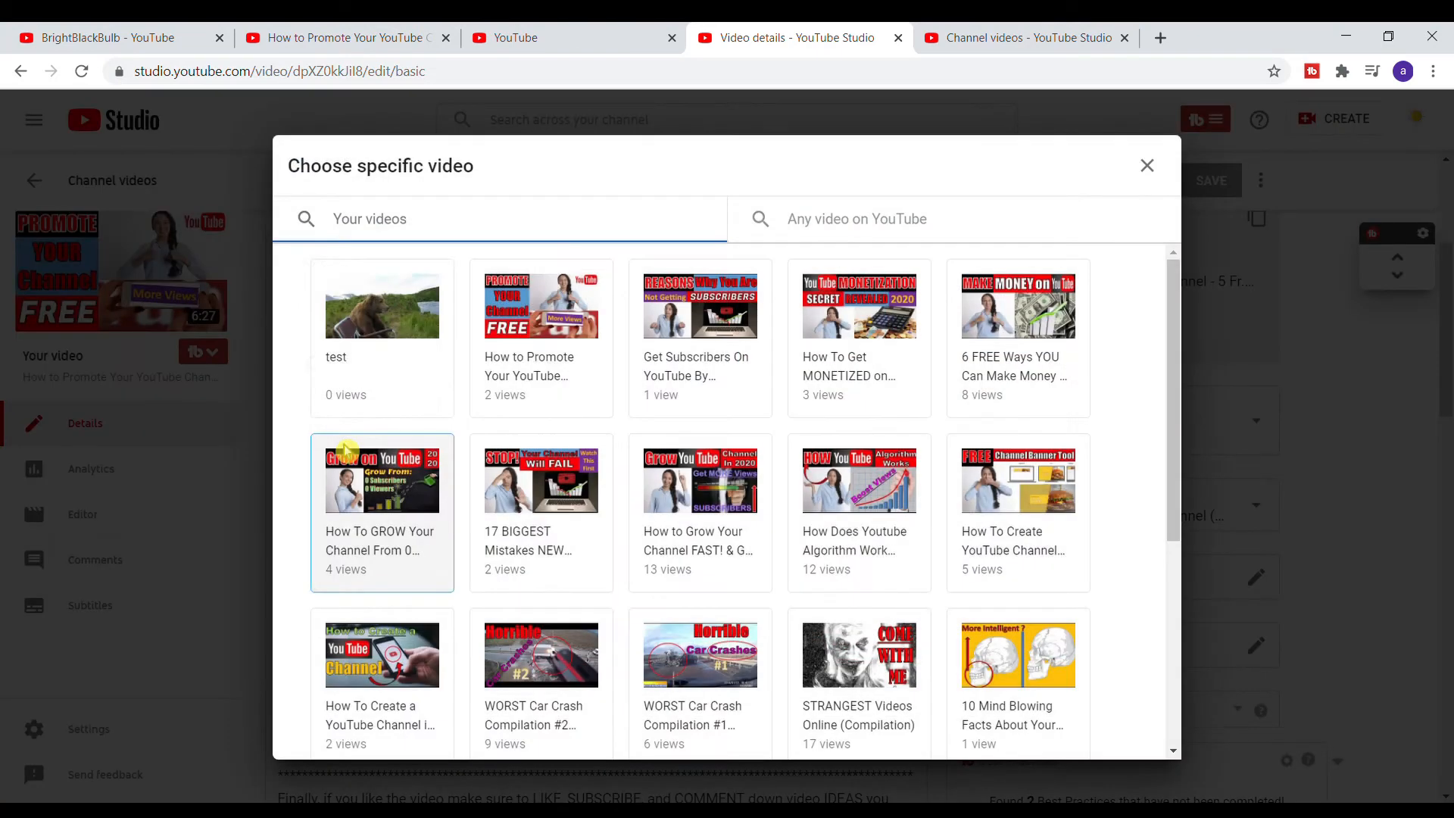
click(566, 342)
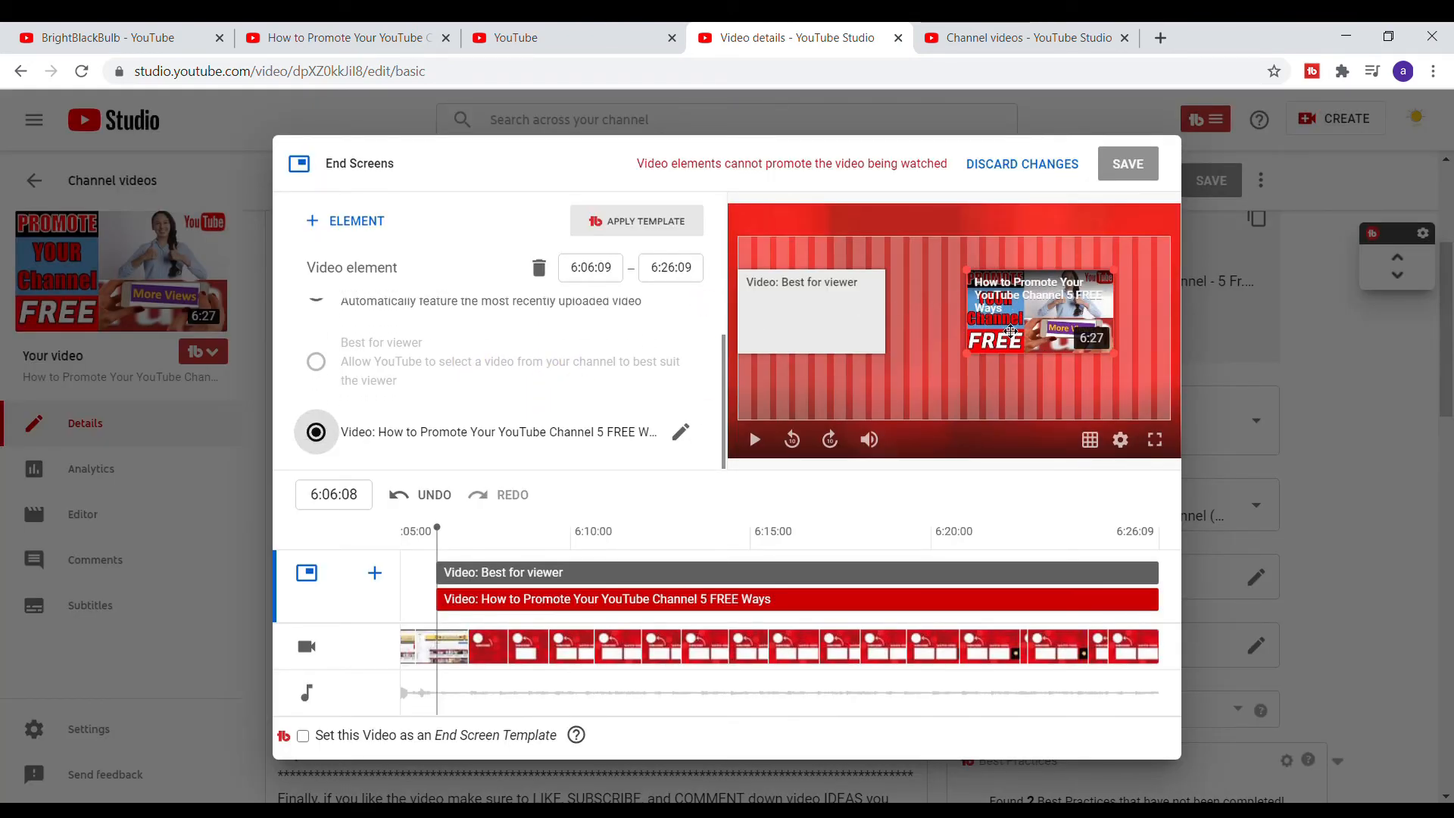
- Move both video elements lower within the end screen preview
drag(1052, 324, 1079, 371)
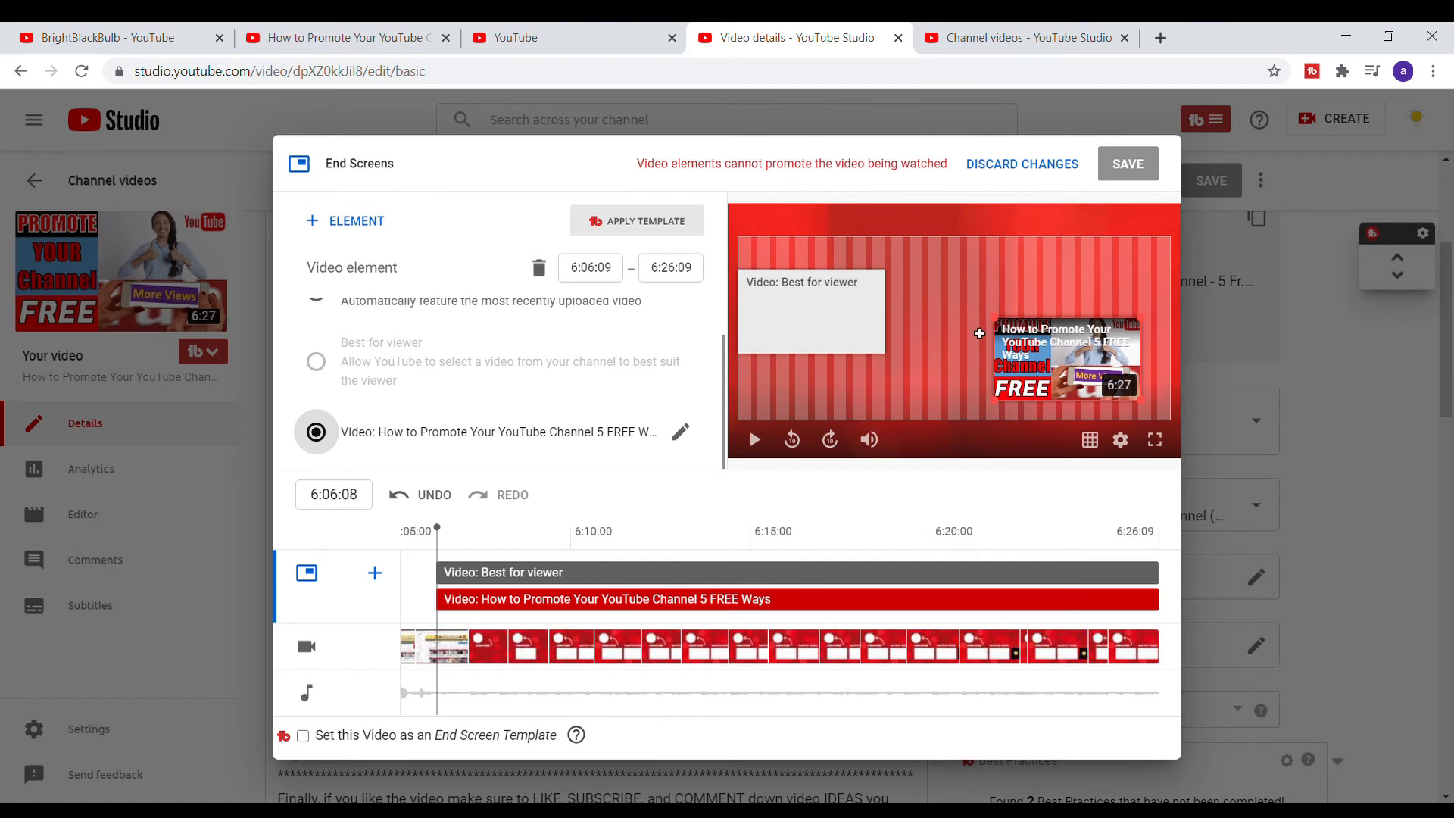
drag(788, 333, 801, 356)
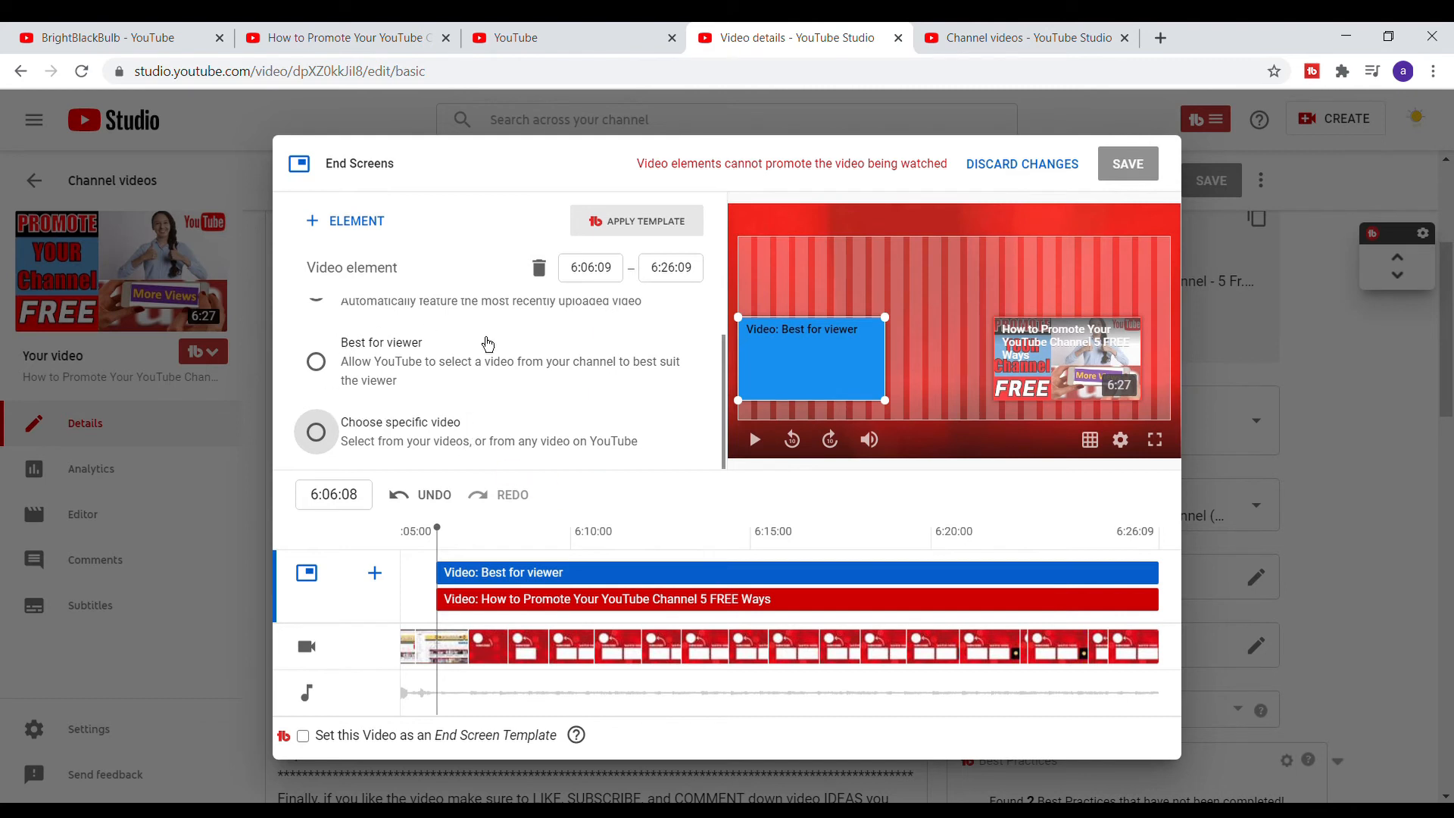
click(330, 373)
click(1067, 376)
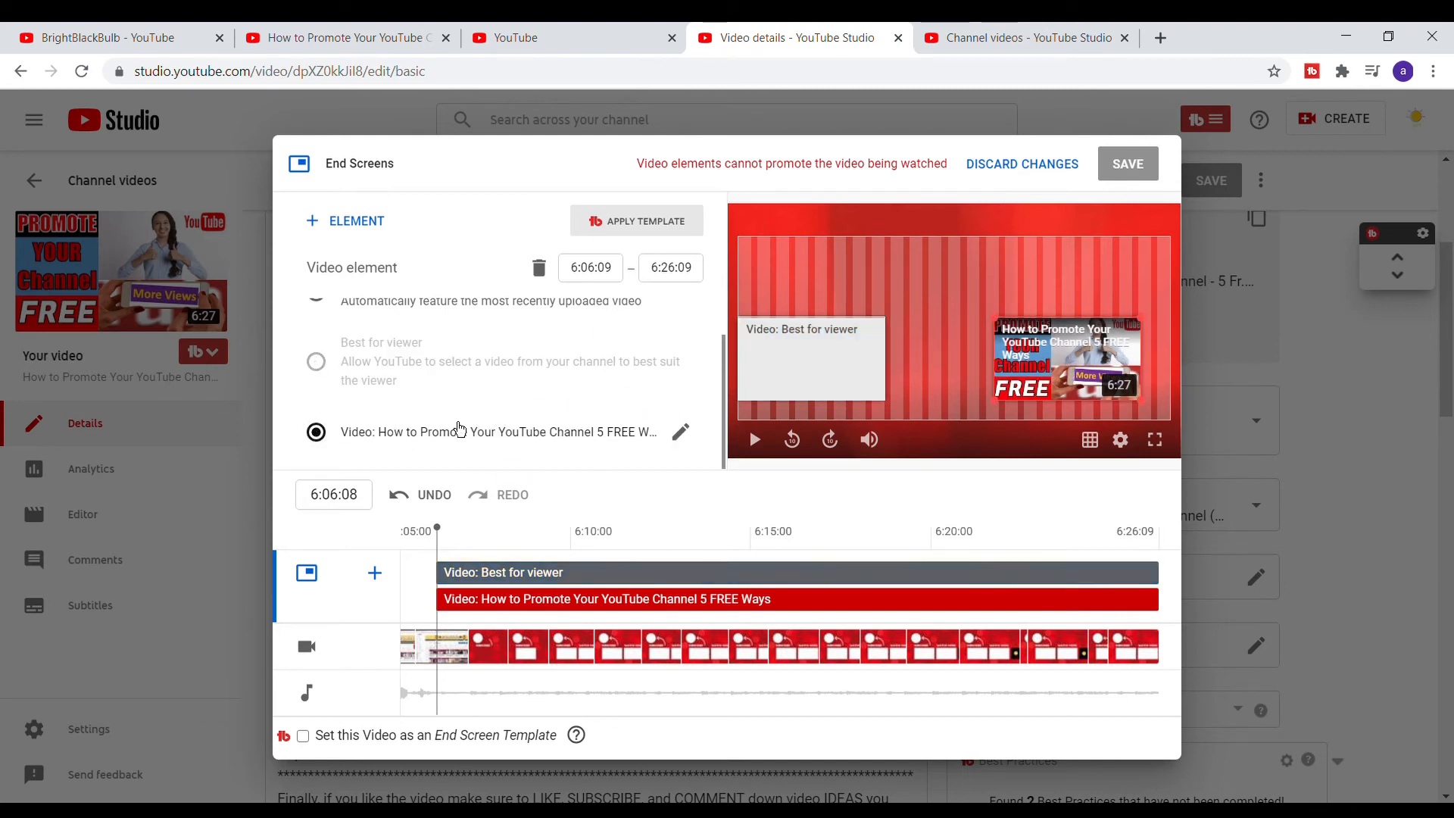
- Change the right video element to 'How To Get MONETIZED on YouTube FAST in 2020 (EASY Methods)' and add a subscribe element
click(681, 436)
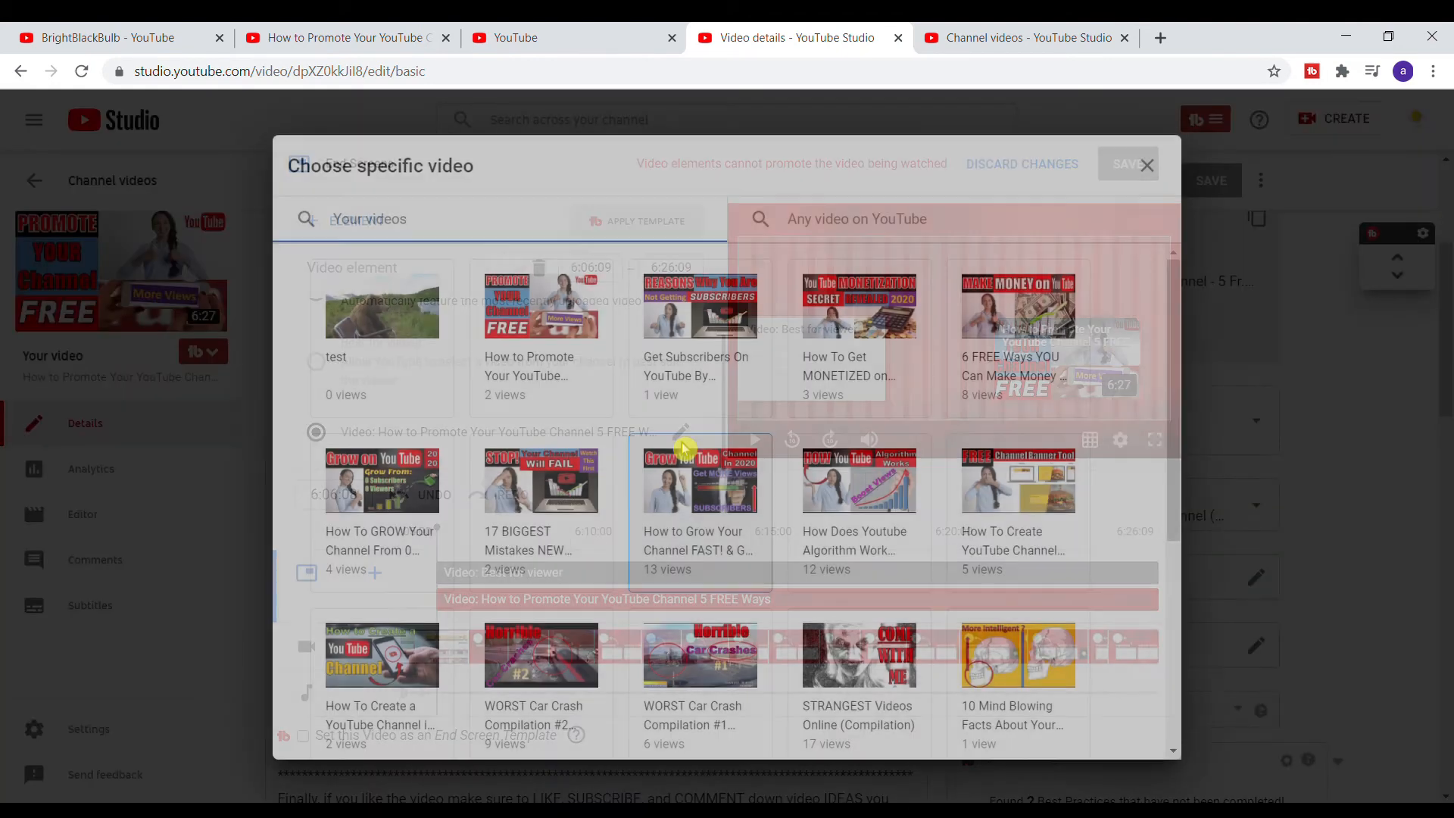
click(851, 333)
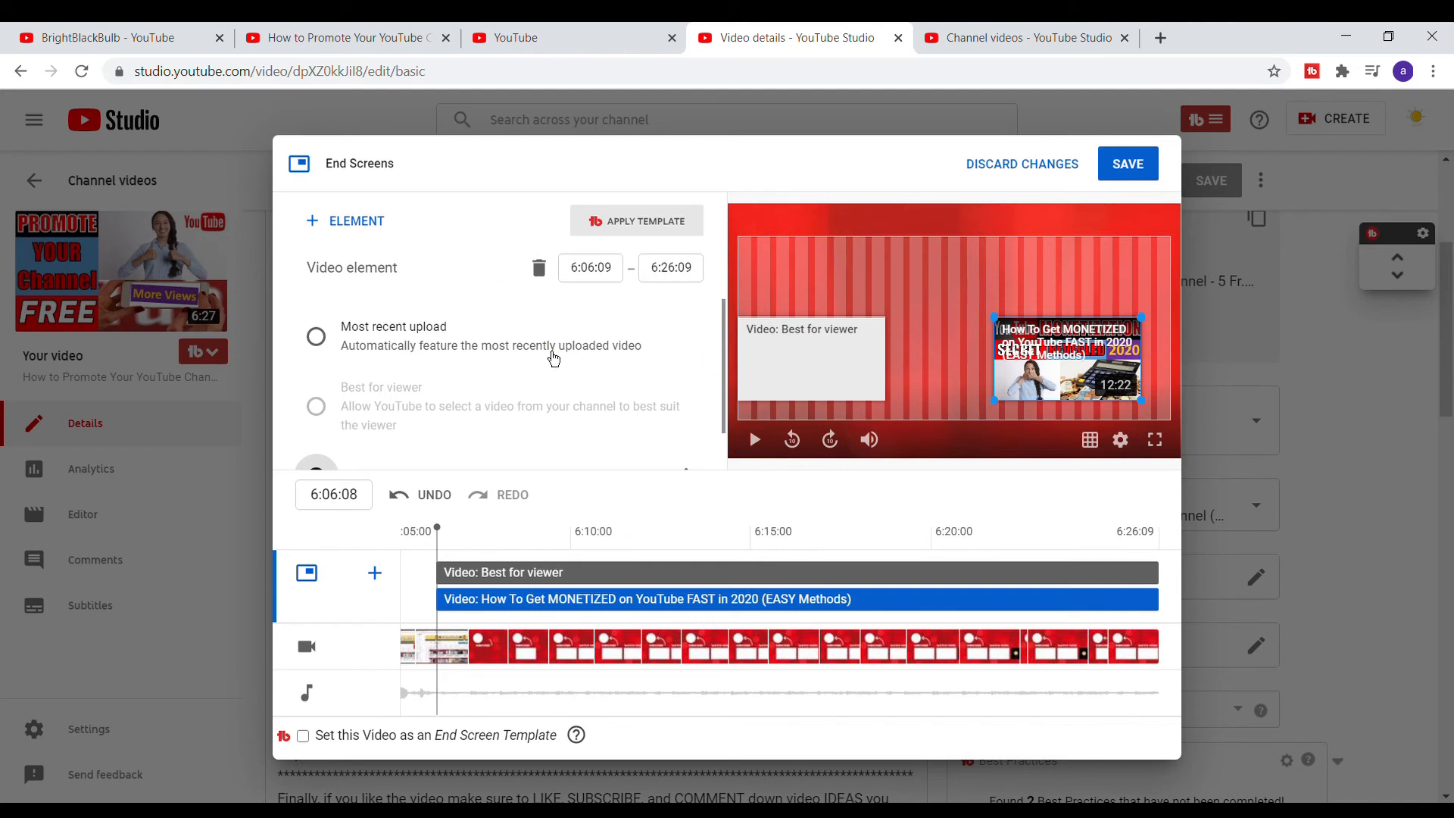
click(345, 226)
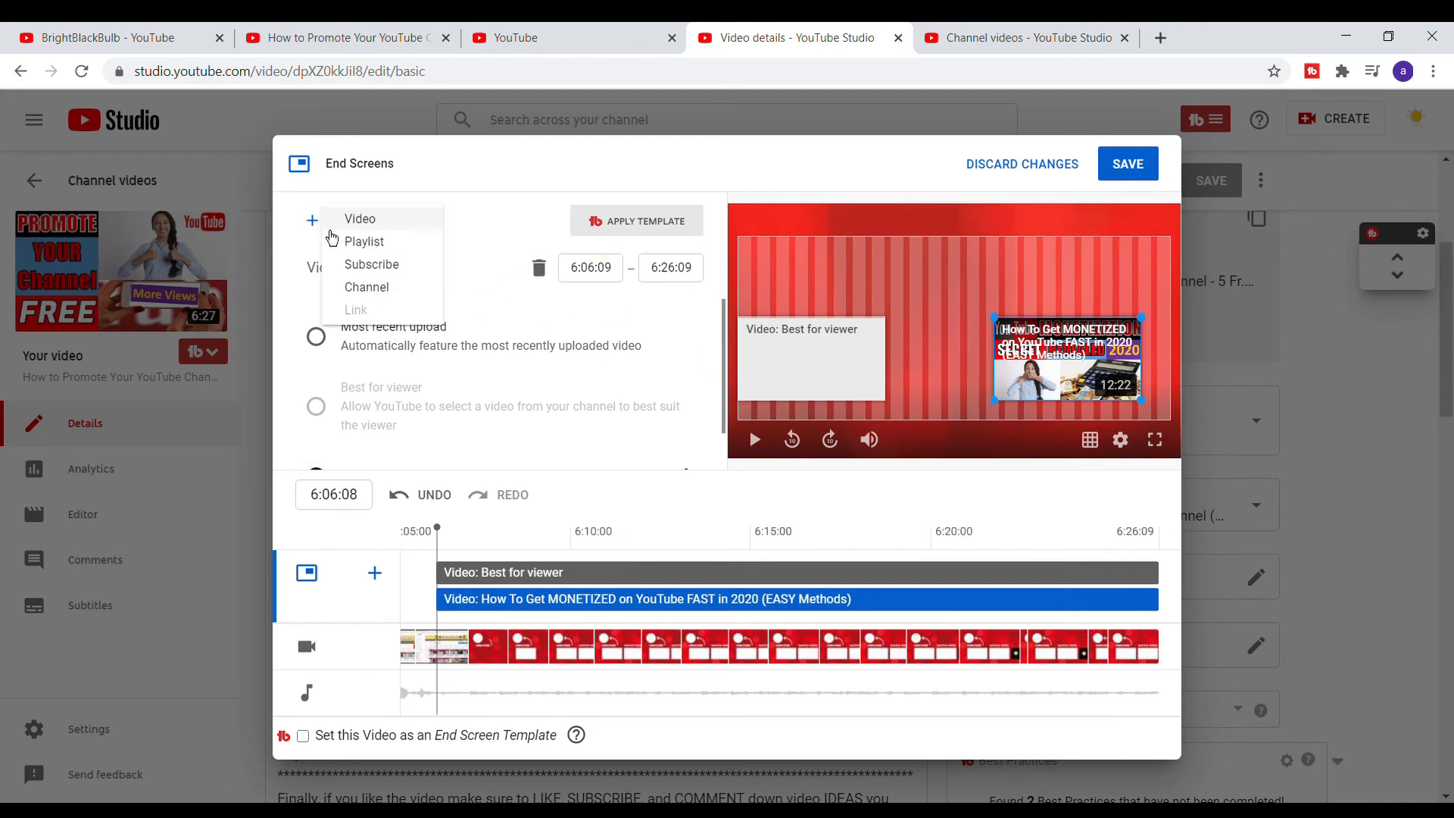
click(398, 266)
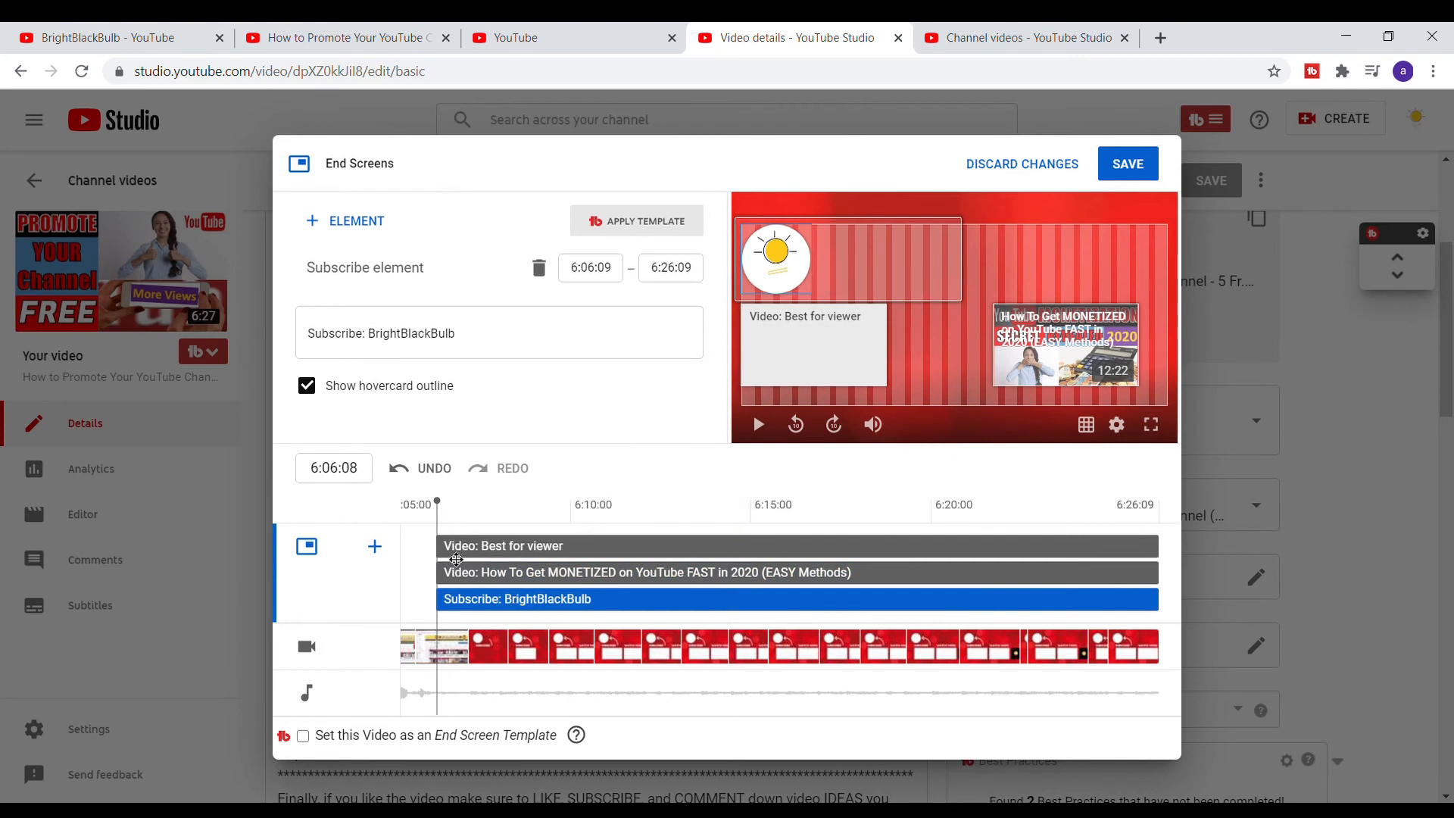
- Stagger the elements' start times on the timeline, starting the MONETIZED video element at 6:12:00
click(455, 551)
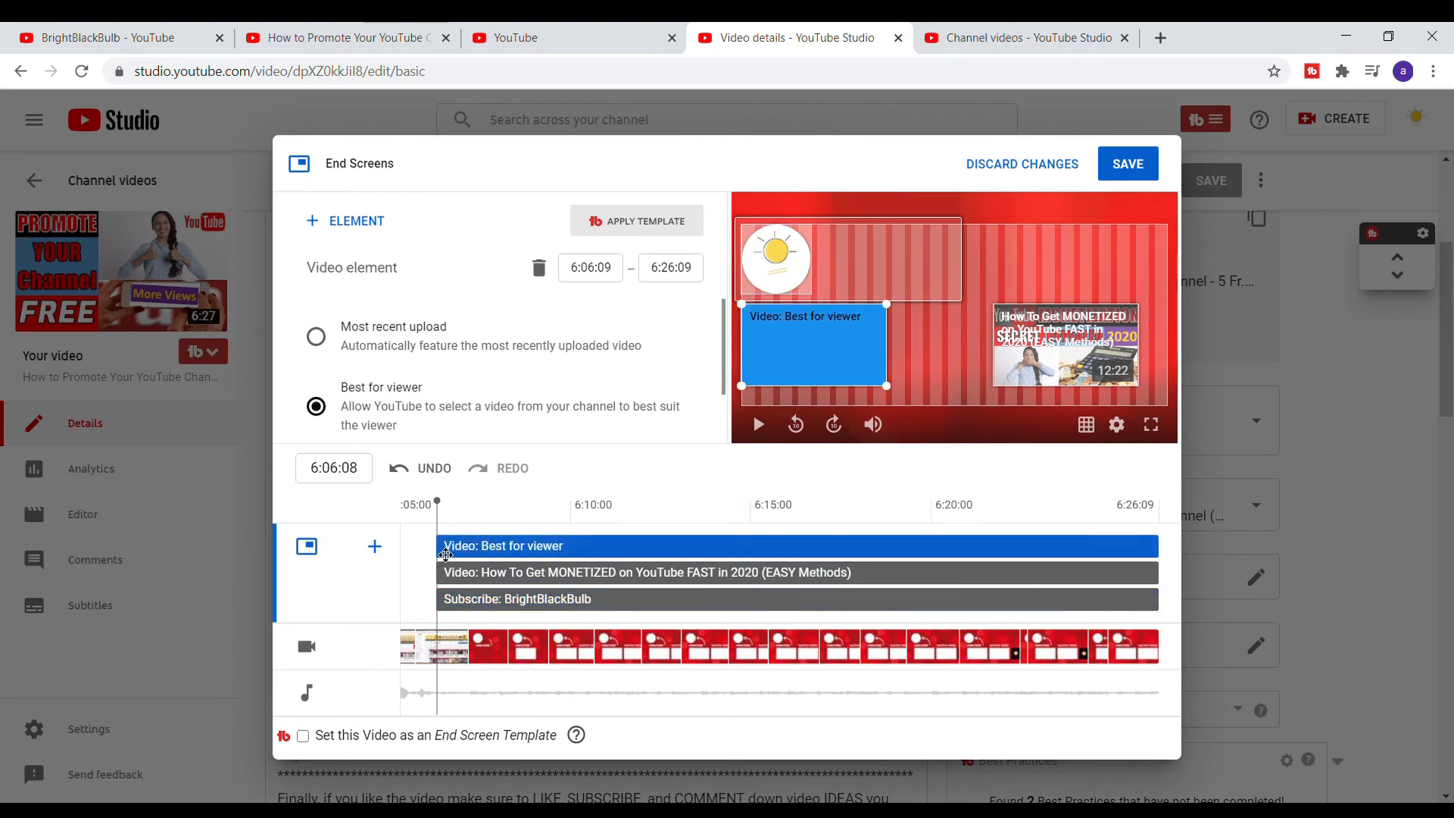
drag(443, 556, 545, 551)
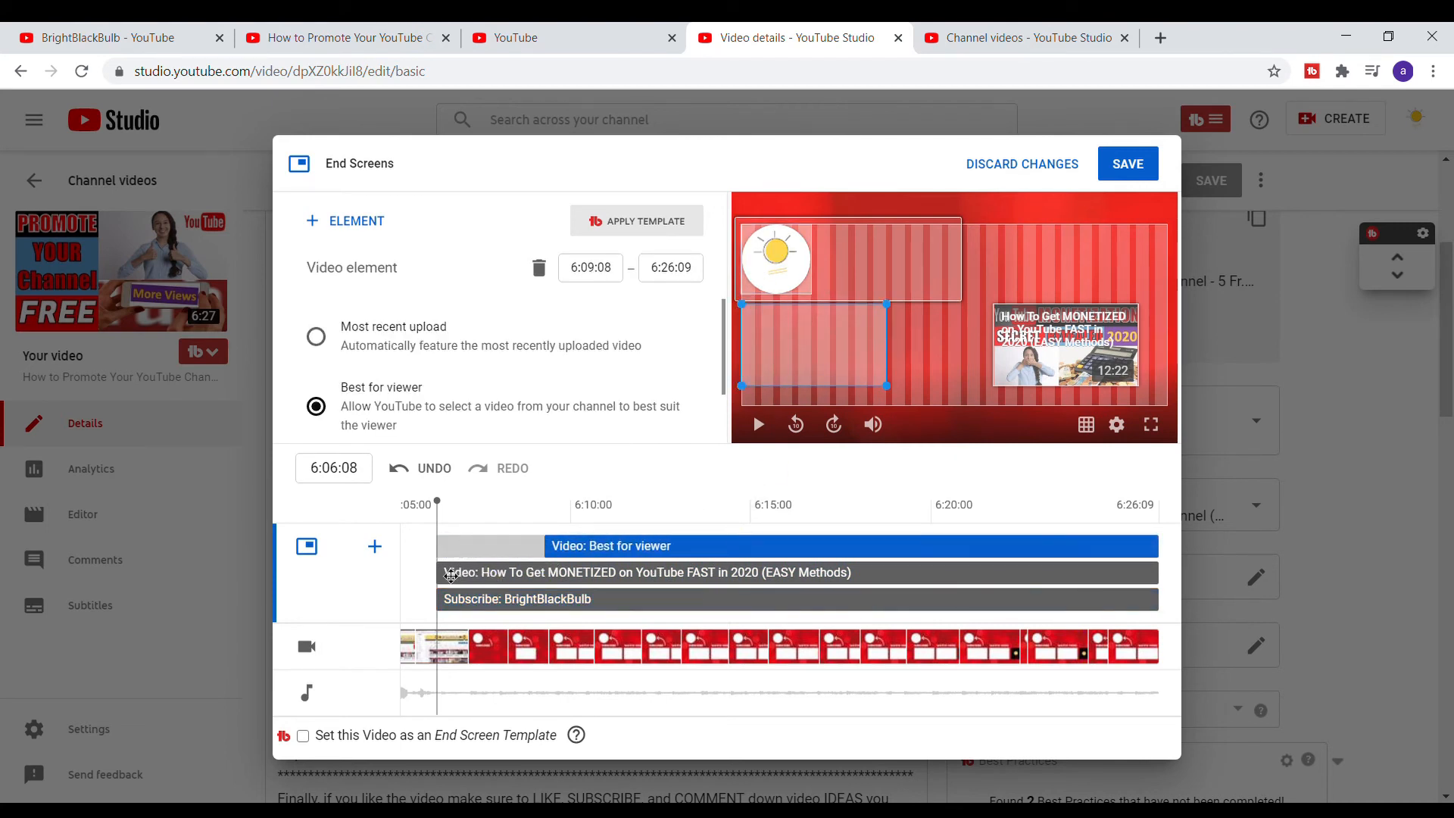
drag(444, 580, 644, 573)
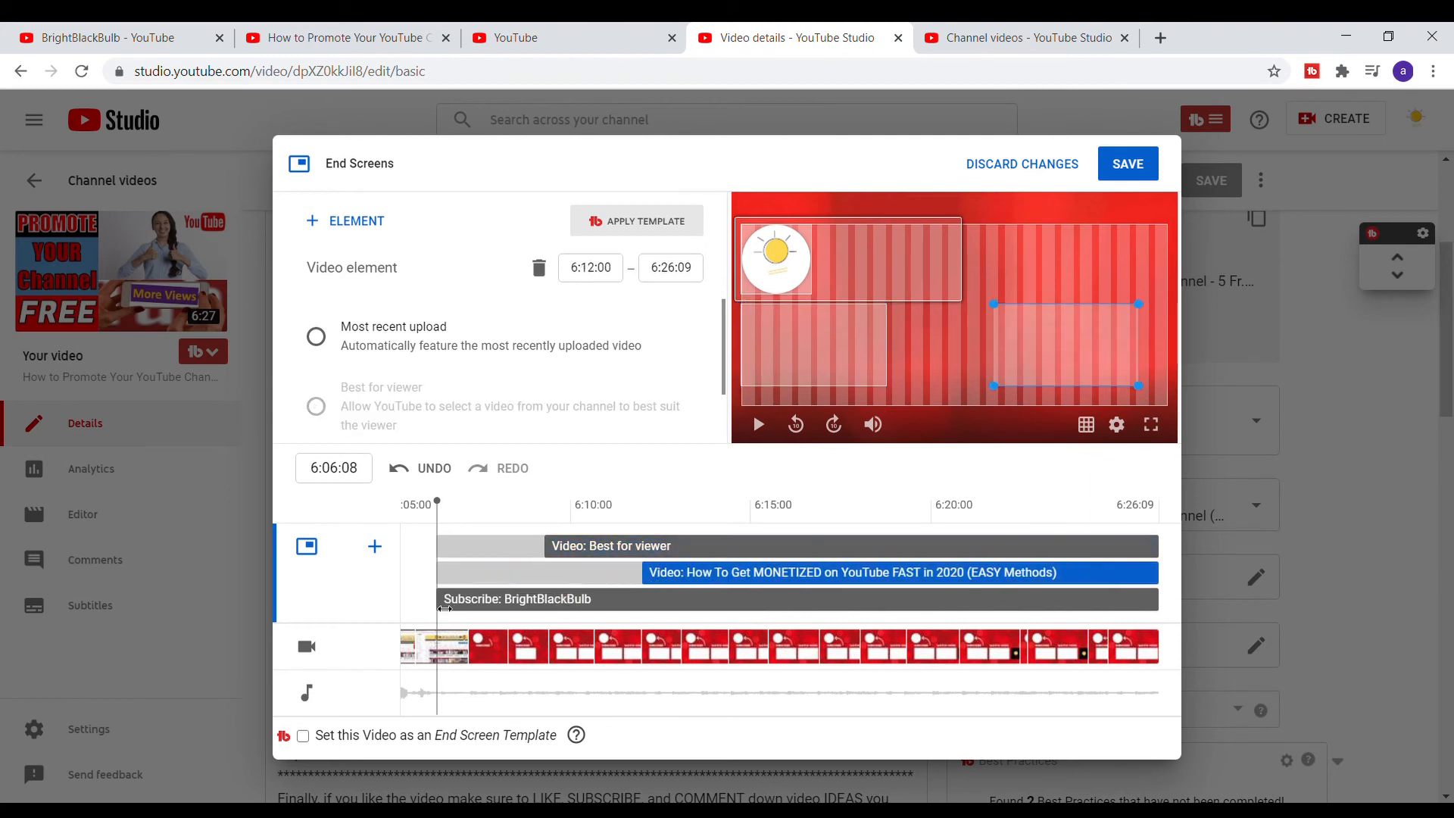
drag(445, 609, 470, 554)
click(658, 579)
click(646, 583)
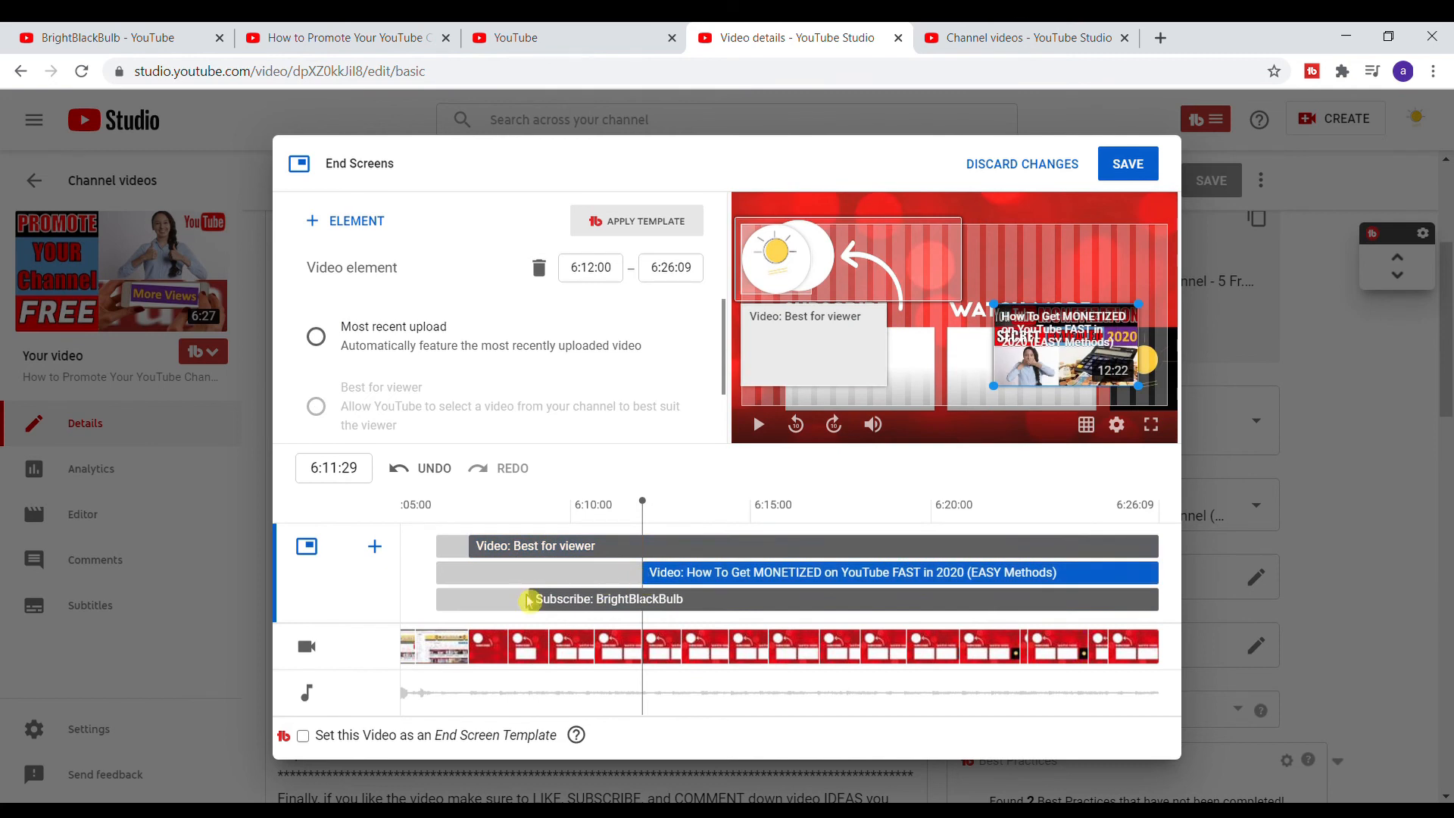
drag(469, 557, 515, 556)
click(649, 582)
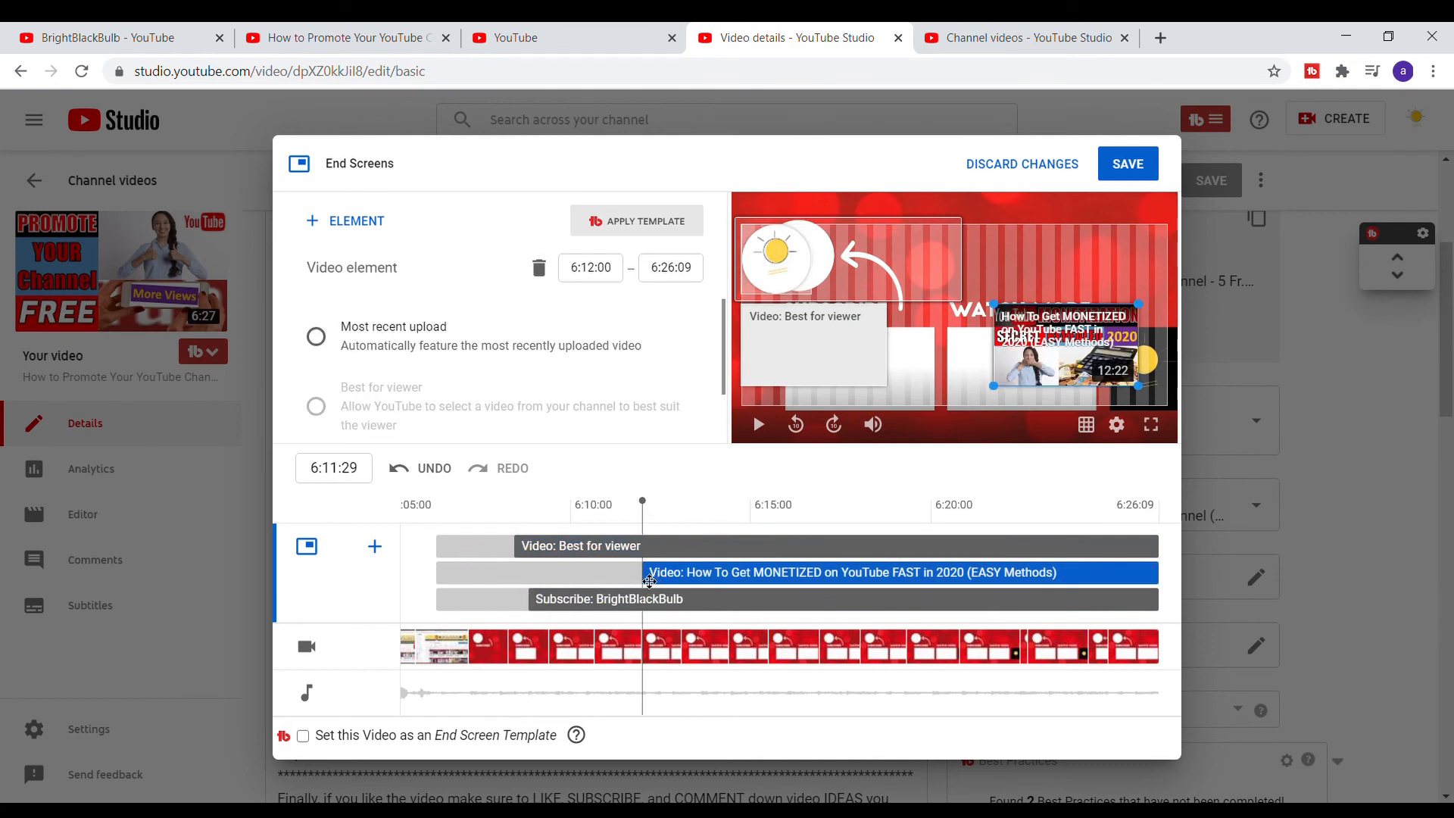
- Play the end screen preview, then reposition the best-for-viewer video and subscribe elements over the background graphics
click(757, 424)
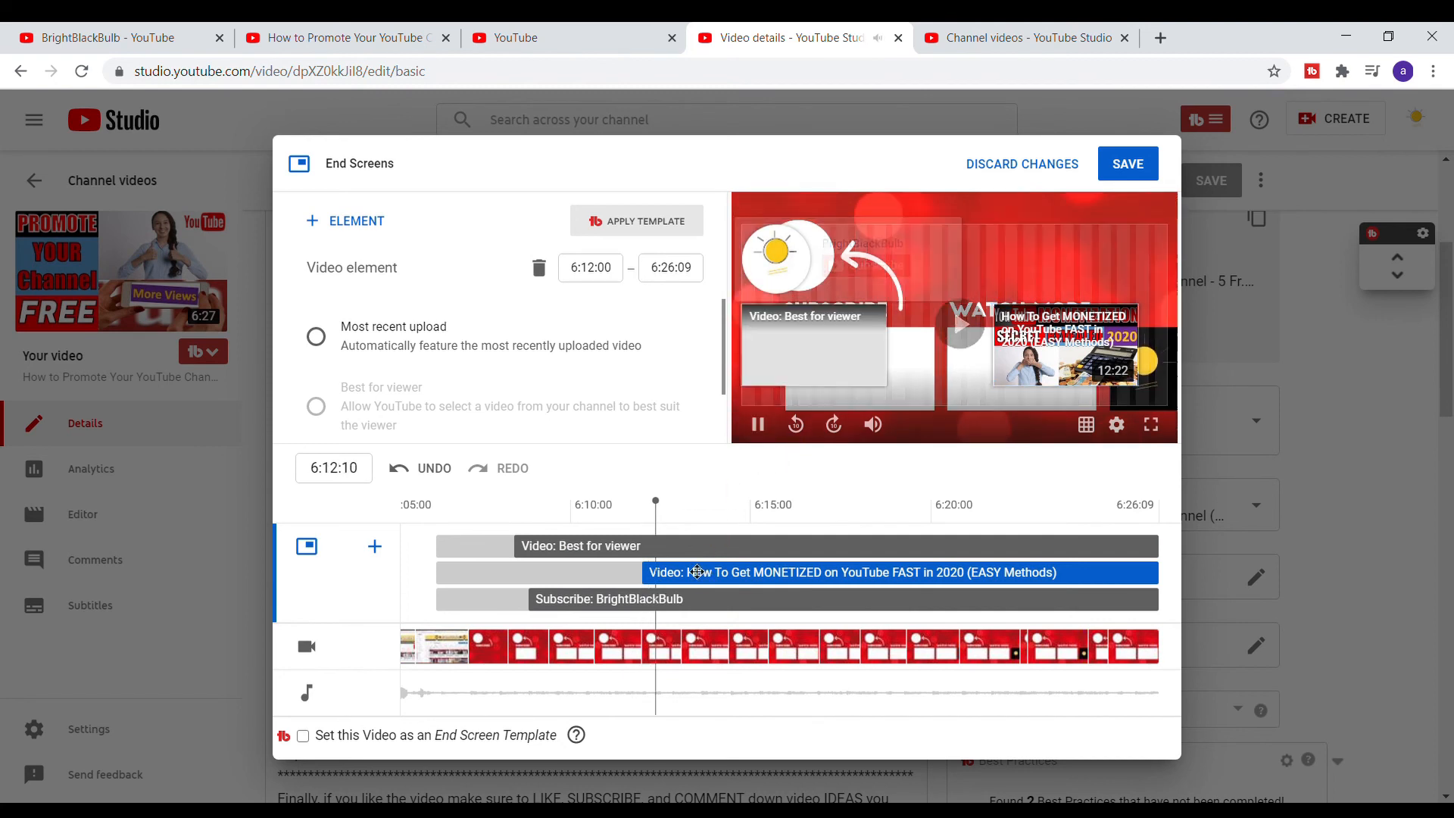
click(760, 432)
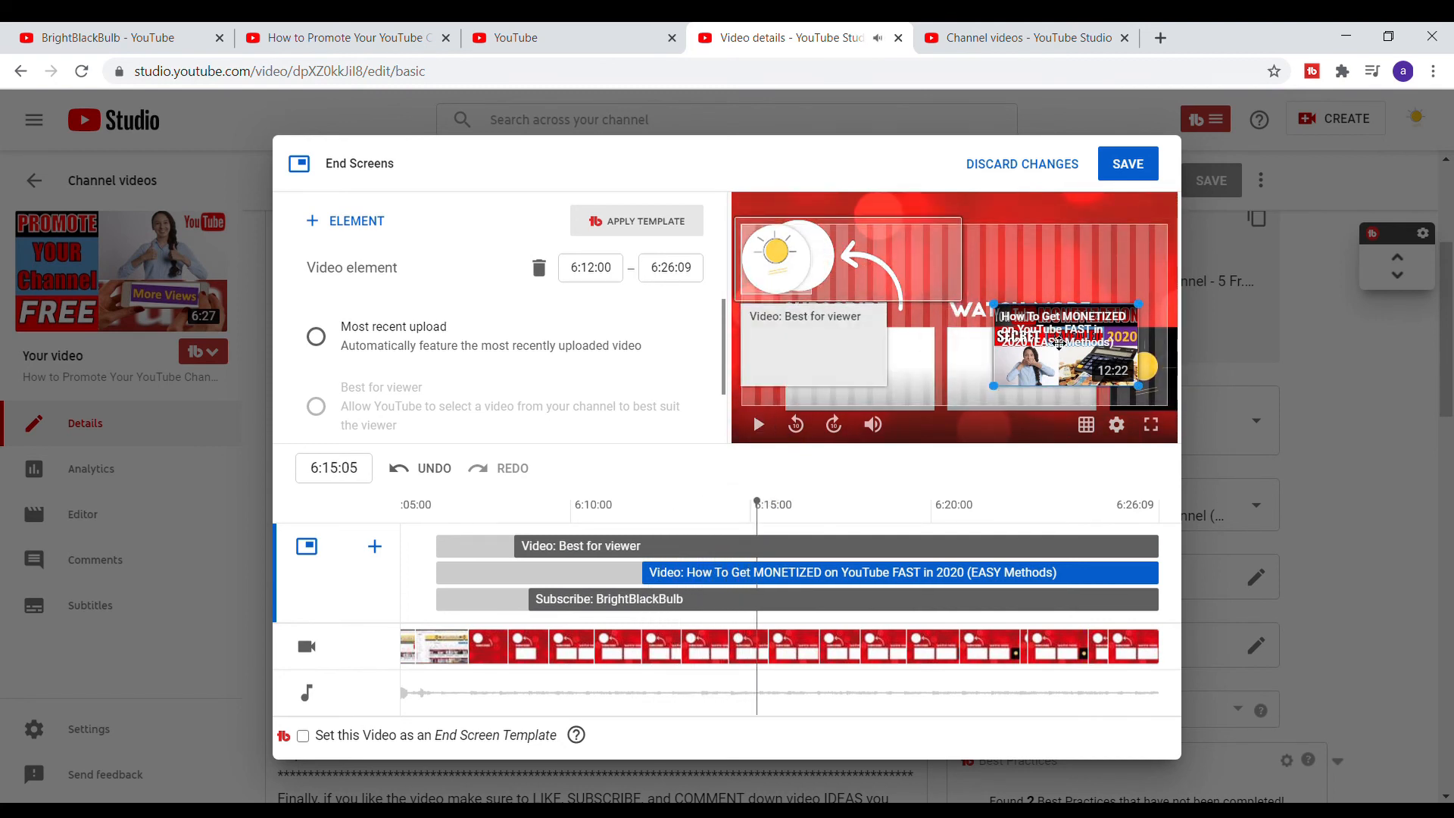
click(836, 347)
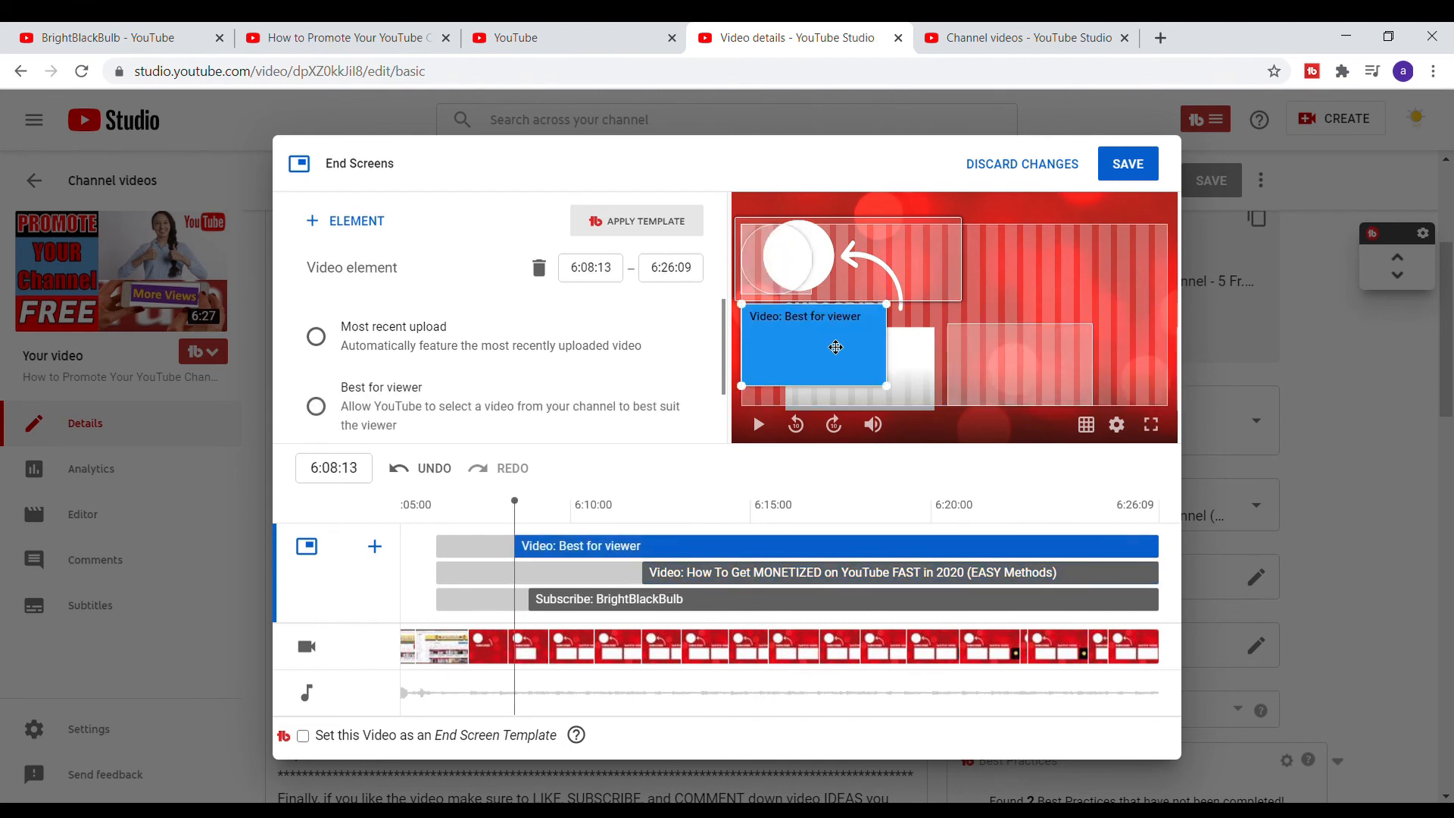
drag(836, 347, 880, 366)
mouse_move(794, 247)
mouse_down()
mouse_move(792, 262)
mouse_move(808, 256)
mouse_up()
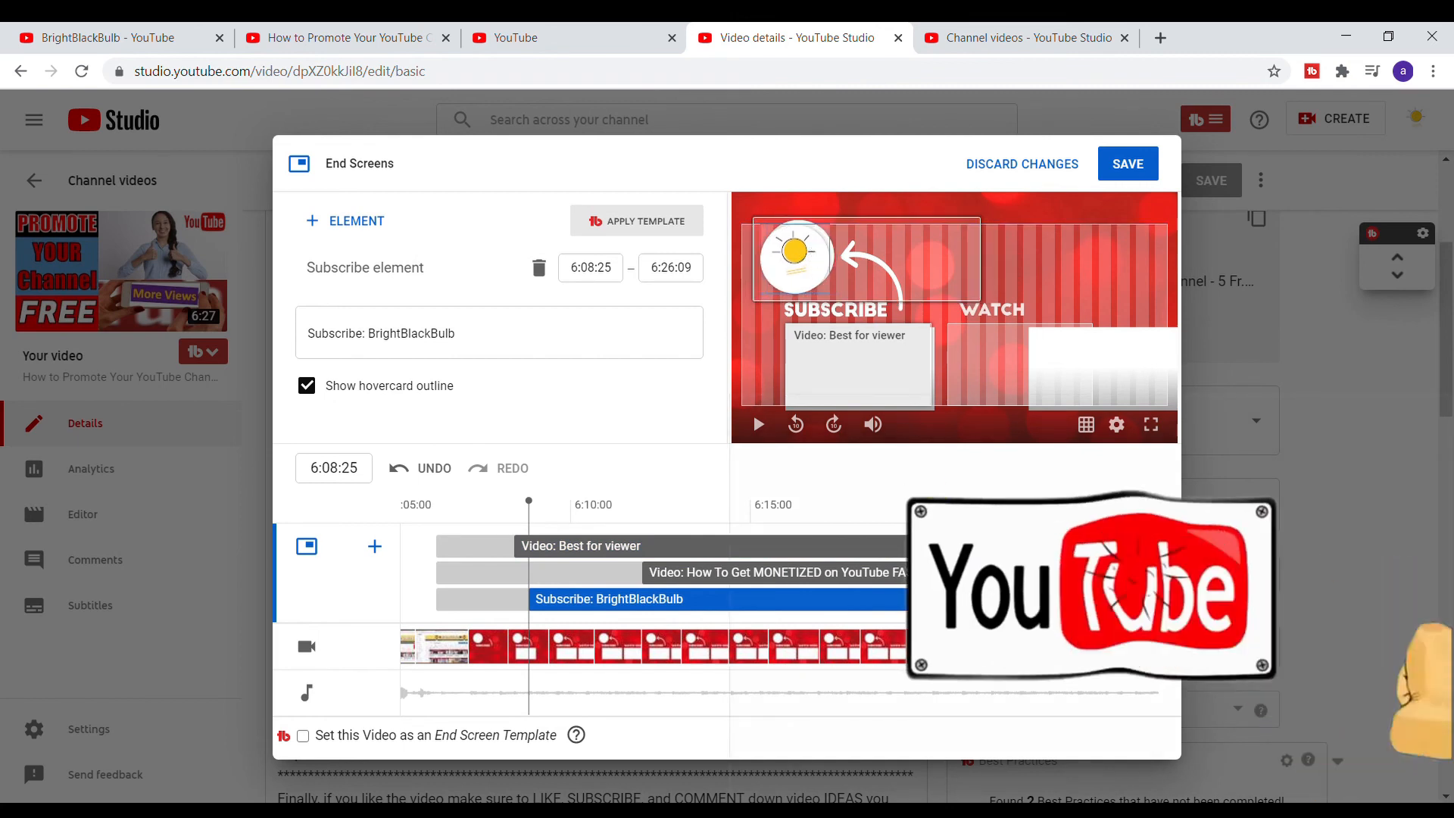